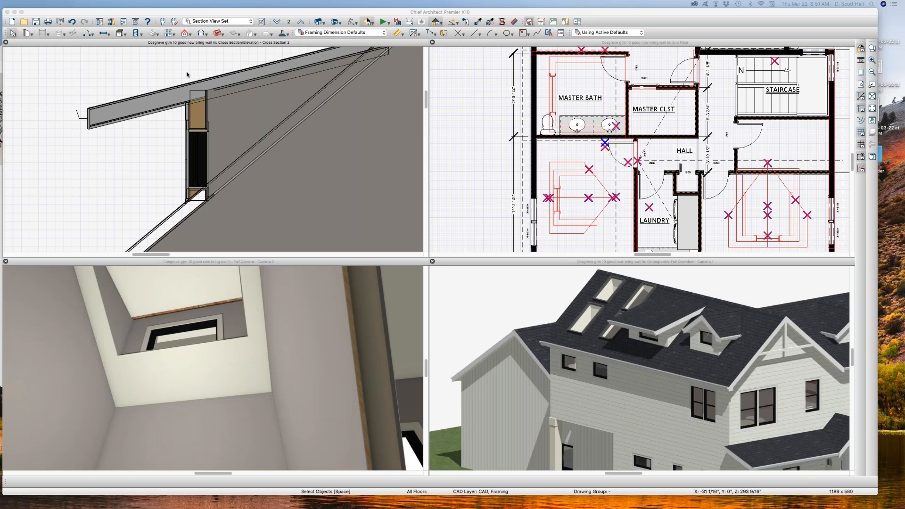
Step: Set the inside rim angle of the roof hole over the Master Bath to Plumb Sides
left_click_drag(198, 77, 219, 102)
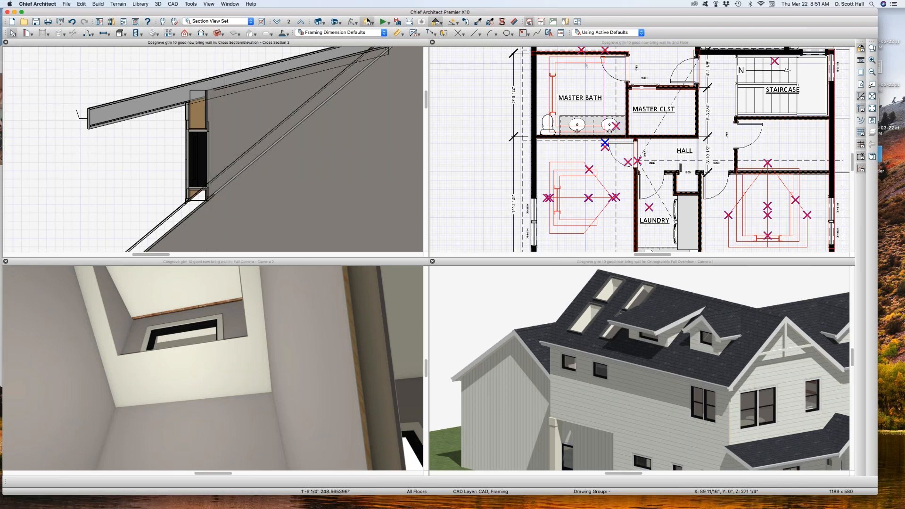
left_click(600, 87)
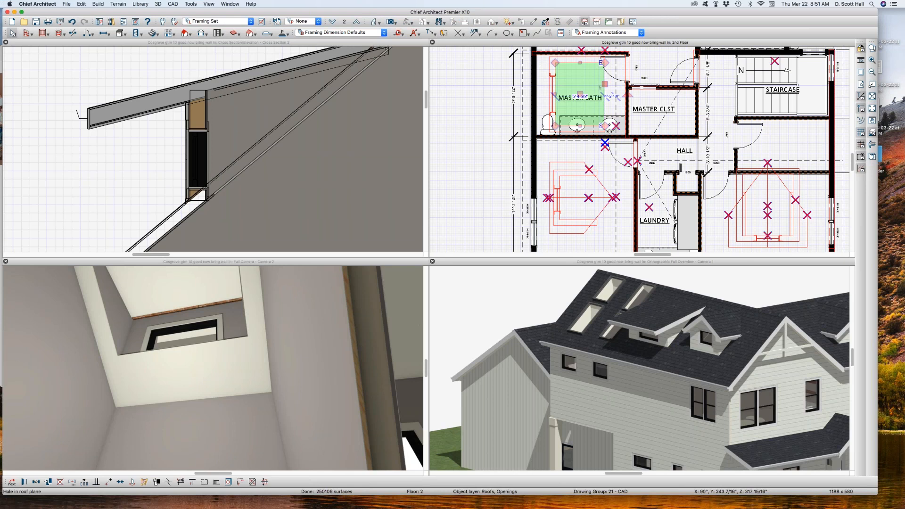
double_click(601, 78)
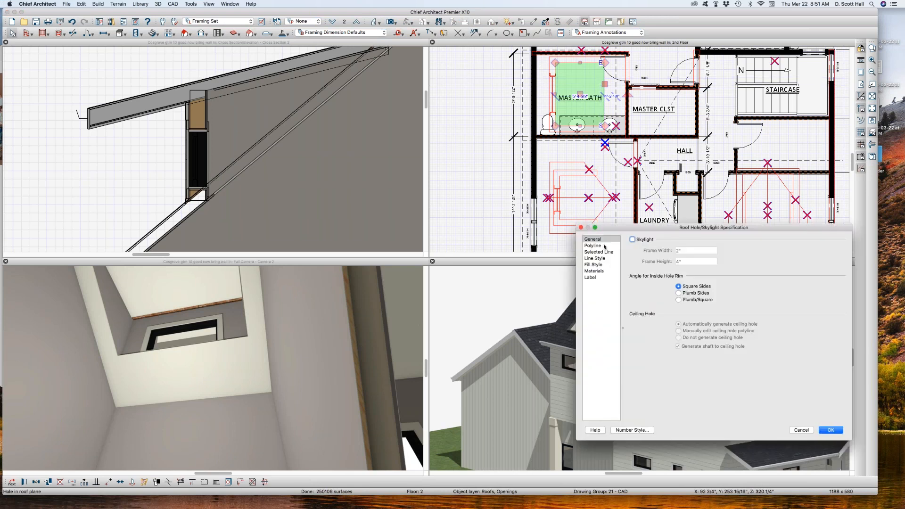
left_click(679, 292)
key("Return")
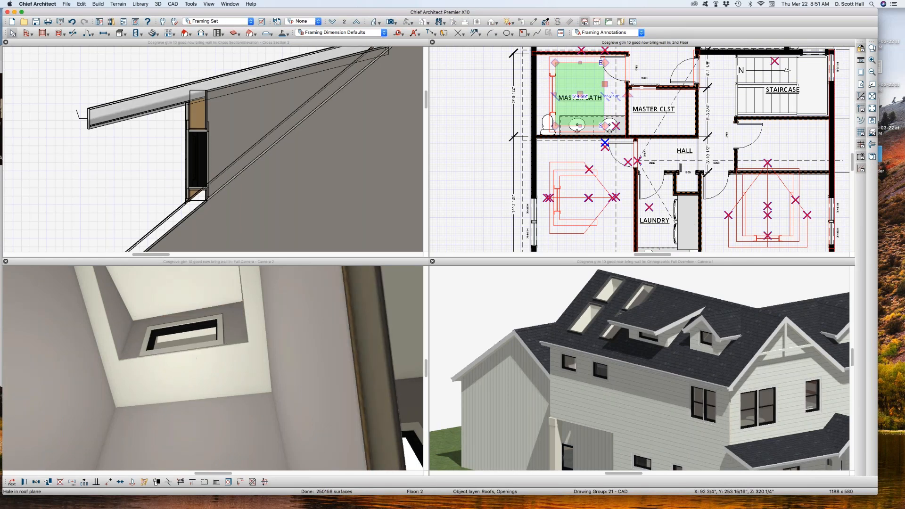
Step: Turn off the interior casing on the 48" by 21" fixed glass window in the dormer wall
left_click(189, 340)
key("space")
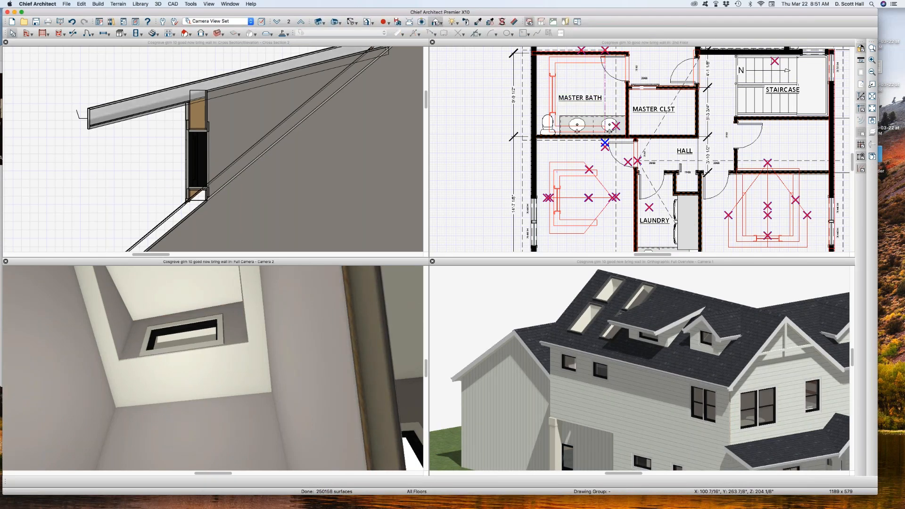
left_click(189, 349)
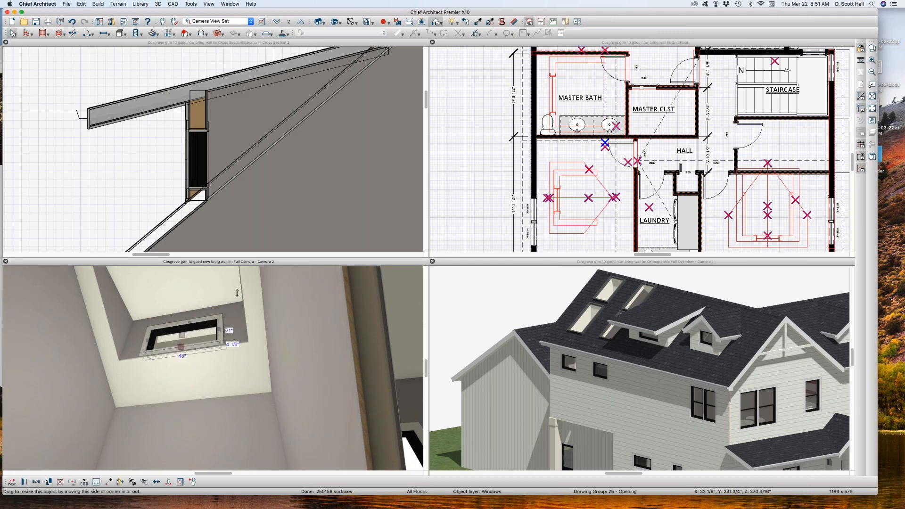
key("super+e")
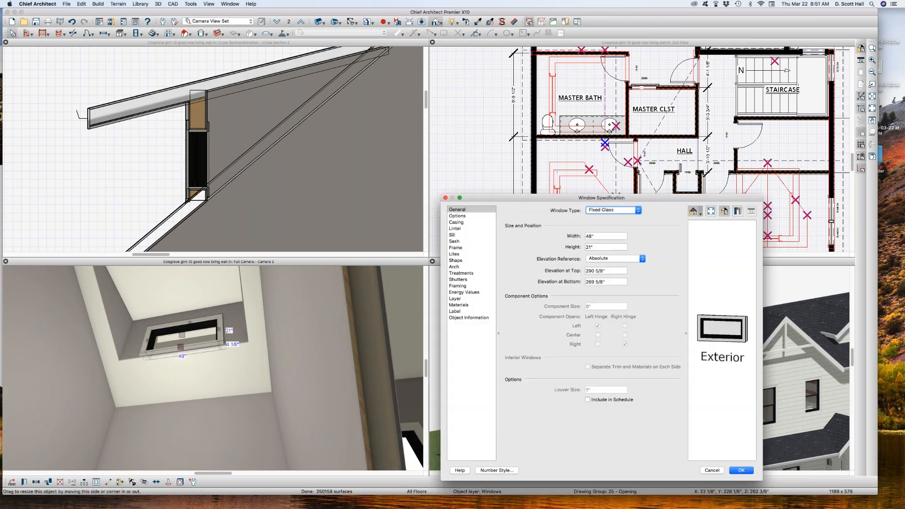
left_click(456, 222)
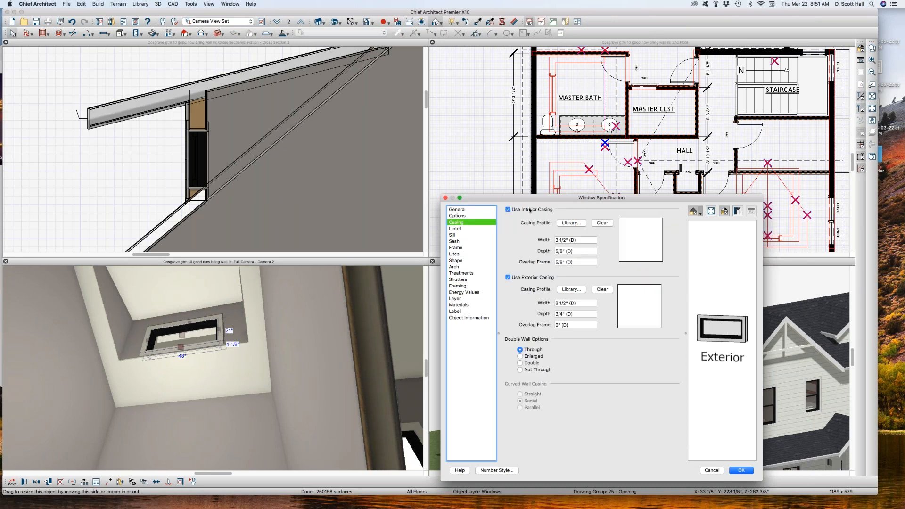
left_click(540, 210)
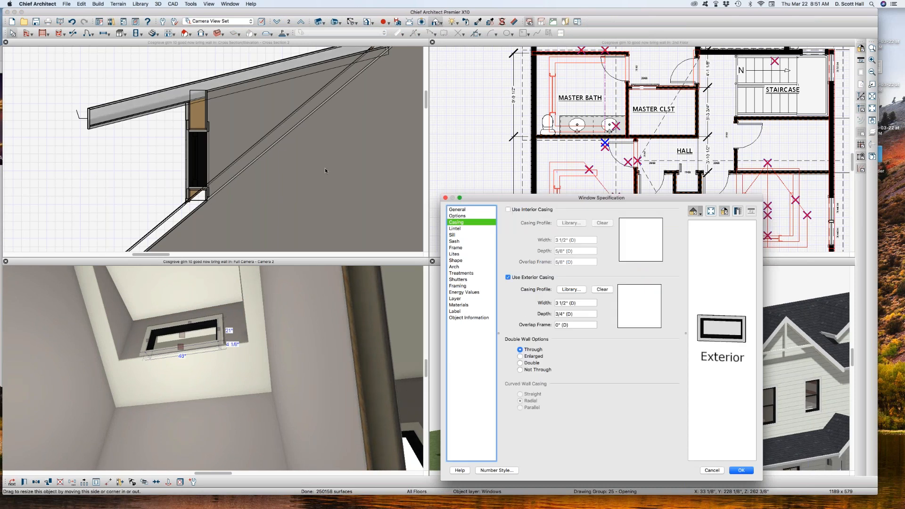
key("Return")
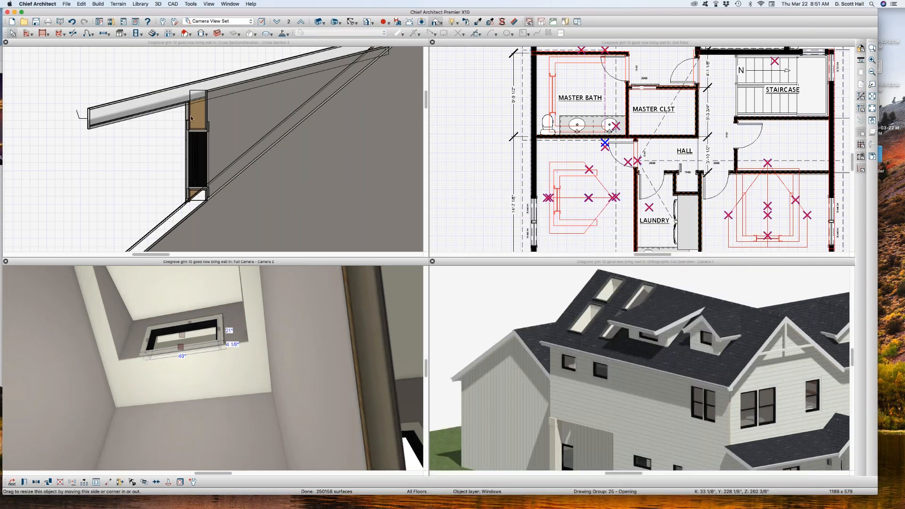
left_click(155, 165)
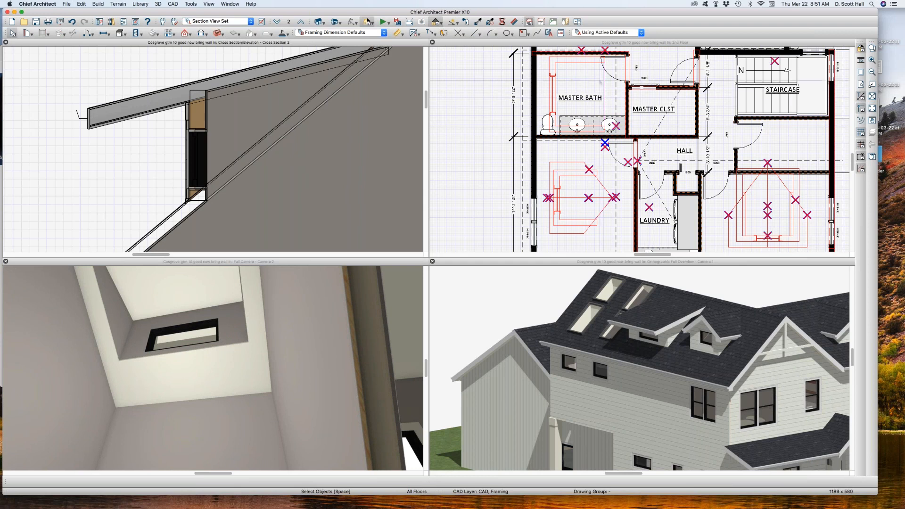
Step: Review the rim angle and ceiling hole settings of the roof hole over the Master Bath
left_click(605, 83)
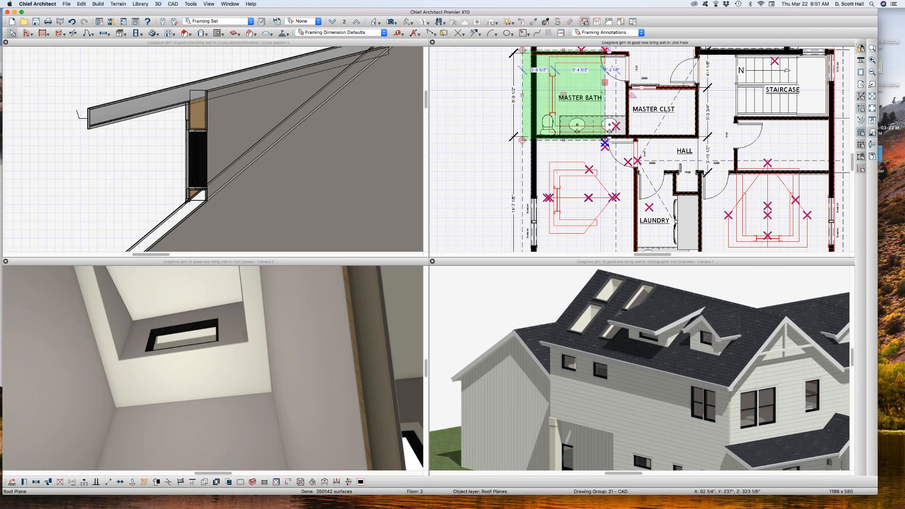
double_click(580, 97)
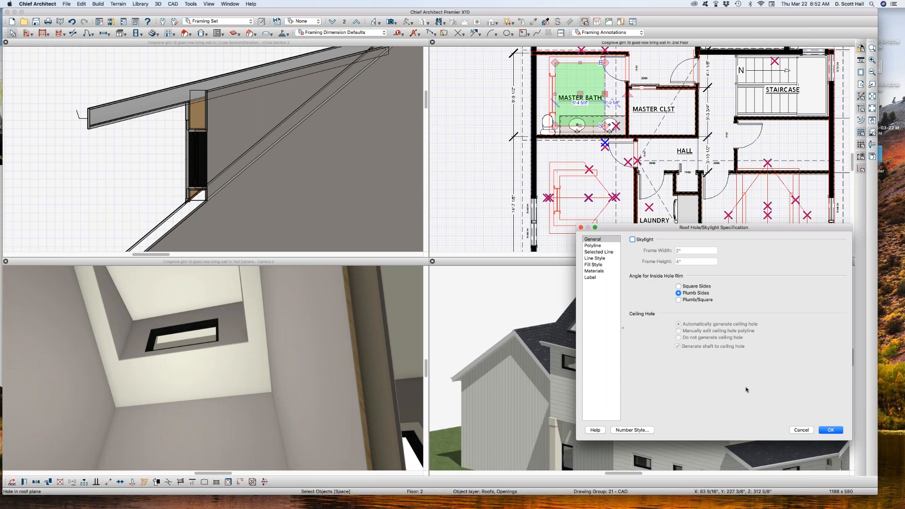
left_click(830, 430)
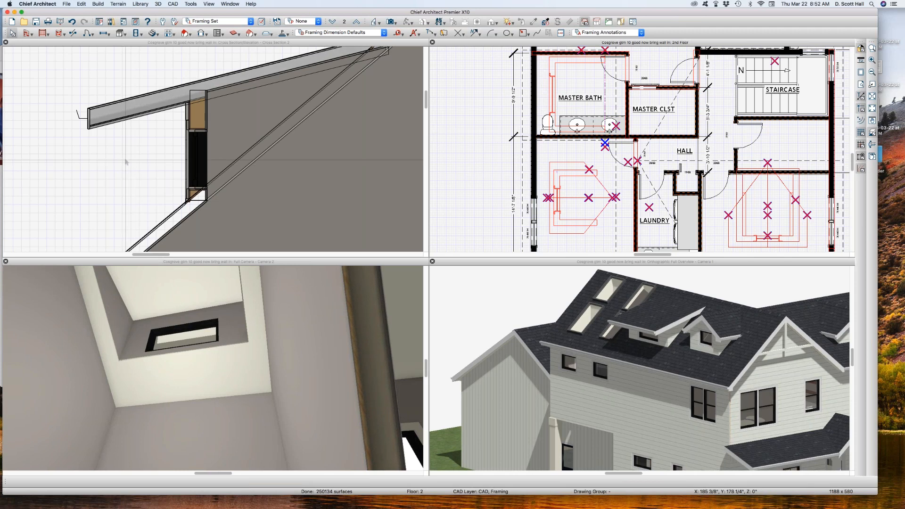
scroll(126, 162, "down", 2)
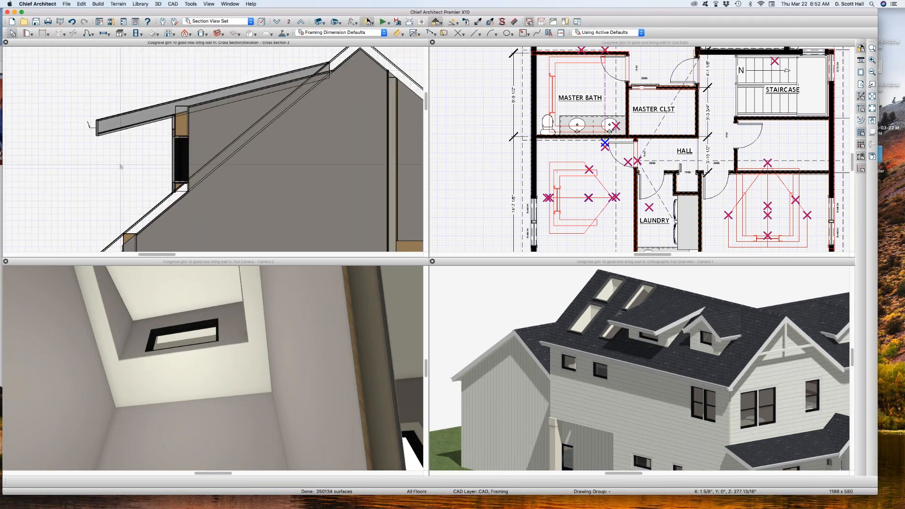
left_click(893, 31)
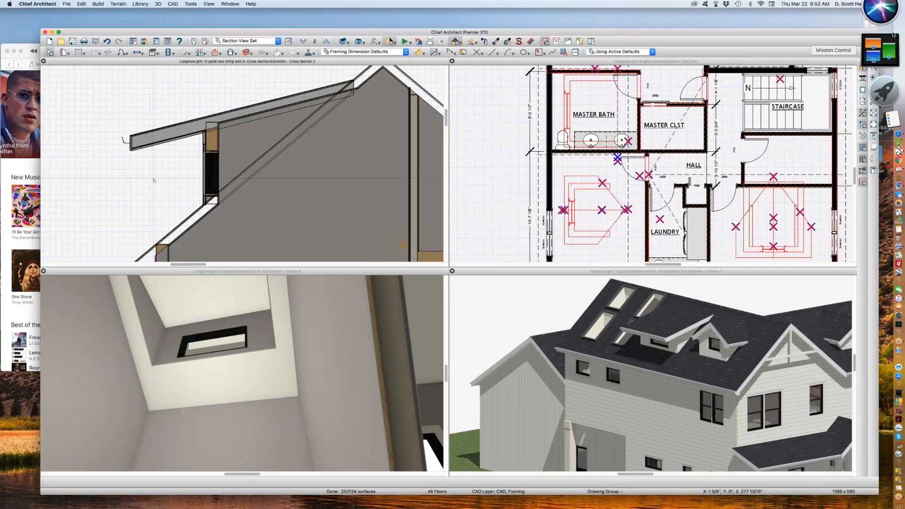
left_click(387, 277)
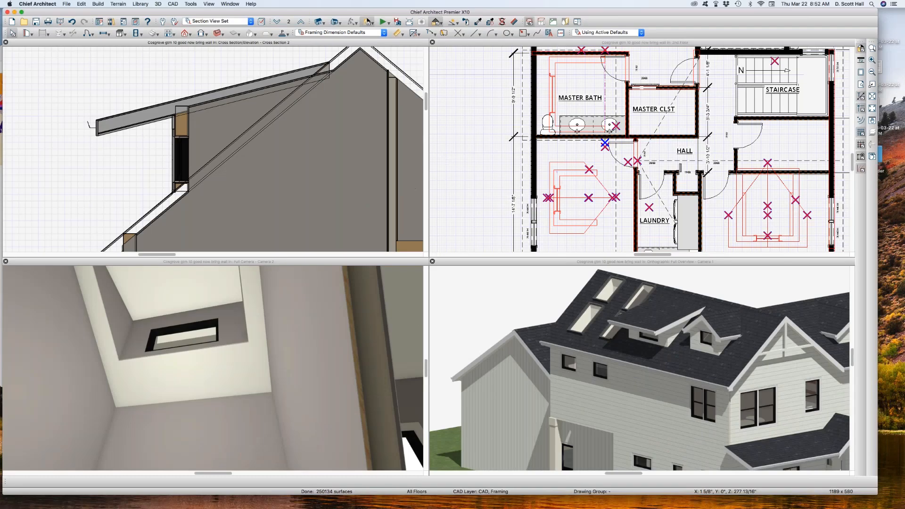
Step: Turn on Flat Ceiling Over This Room in the structure settings of the Master Bath
left_click(581, 79)
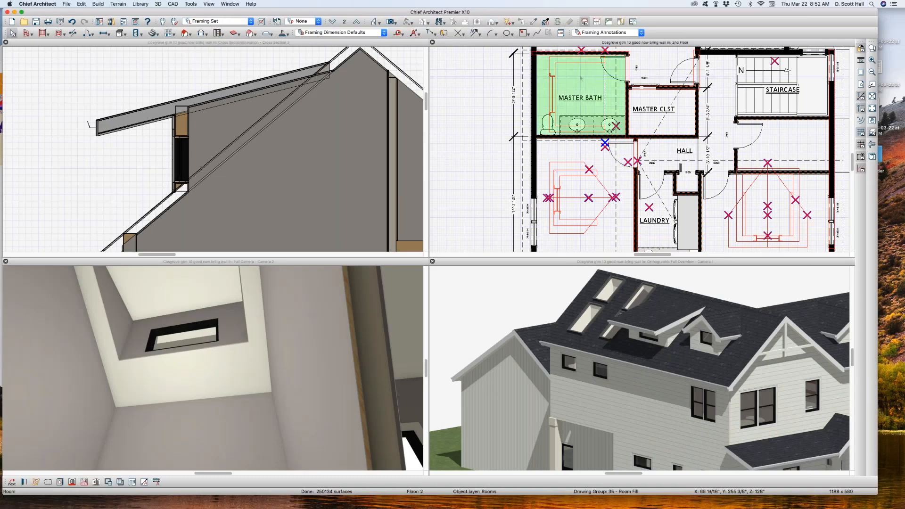
left_click(580, 78)
left_click(581, 77)
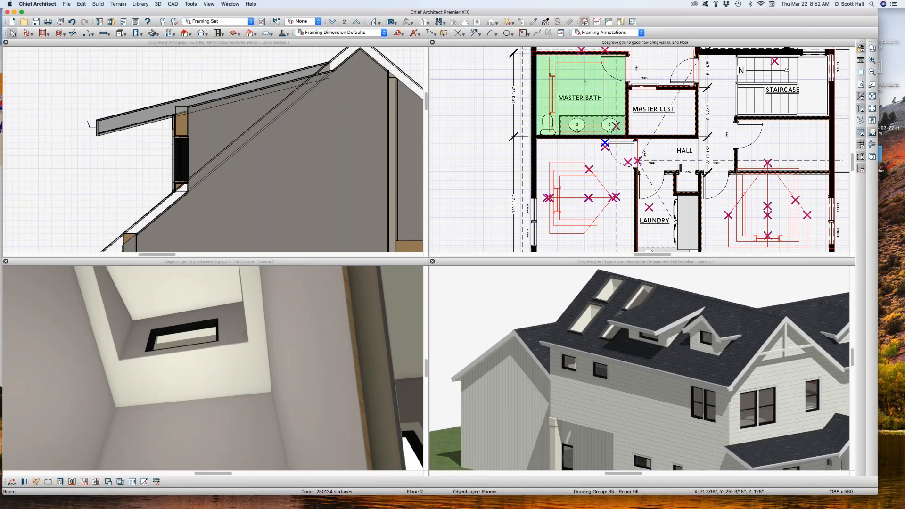
double_click(584, 78)
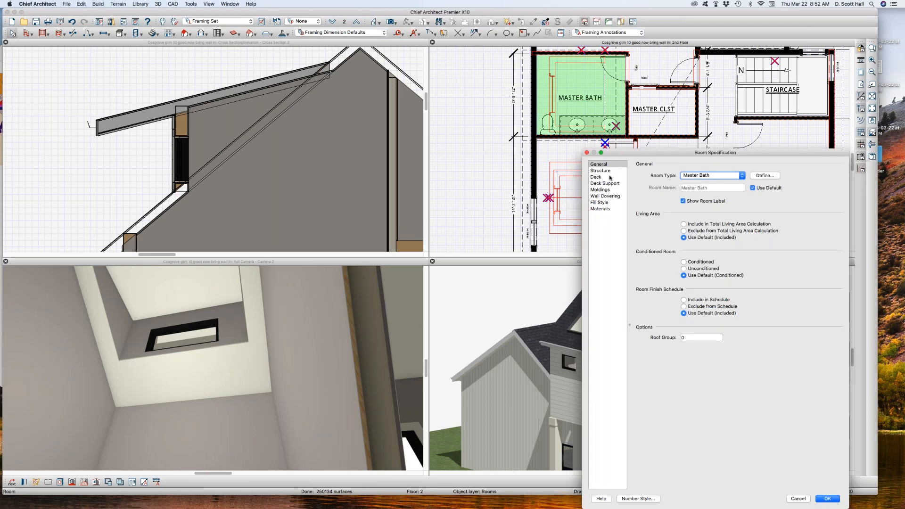
left_click(603, 171)
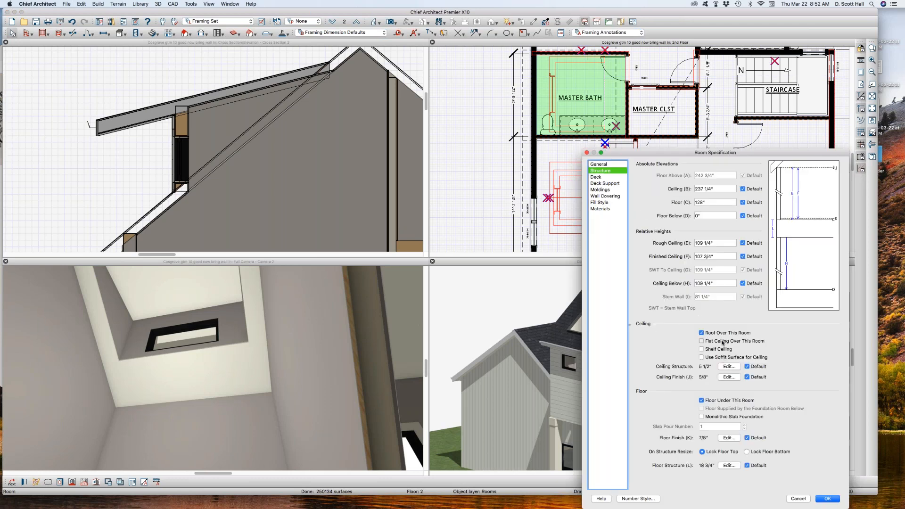
key("Escape")
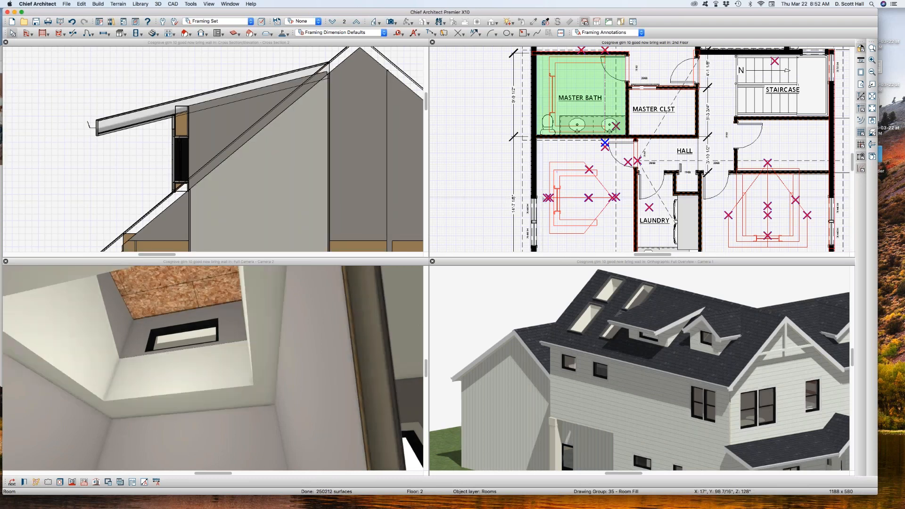
left_click(381, 190)
left_click(381, 190)
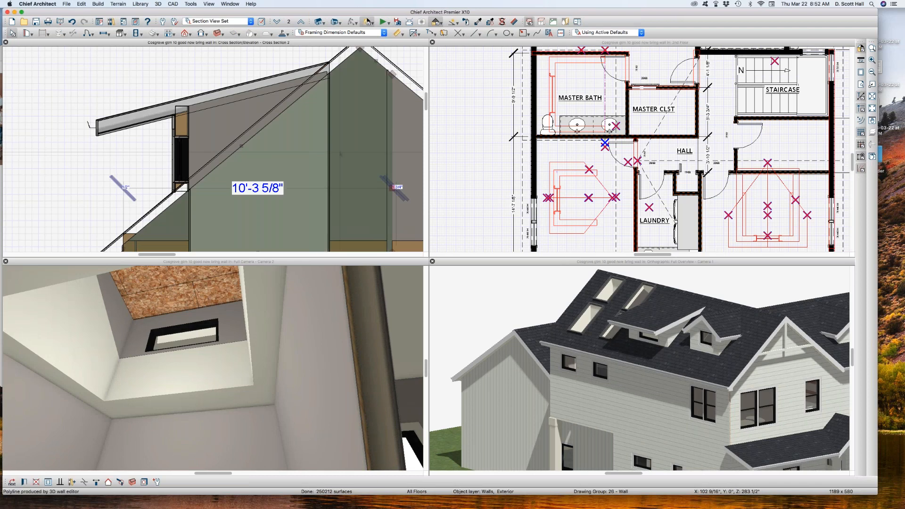
scroll(342, 137, "down", 2)
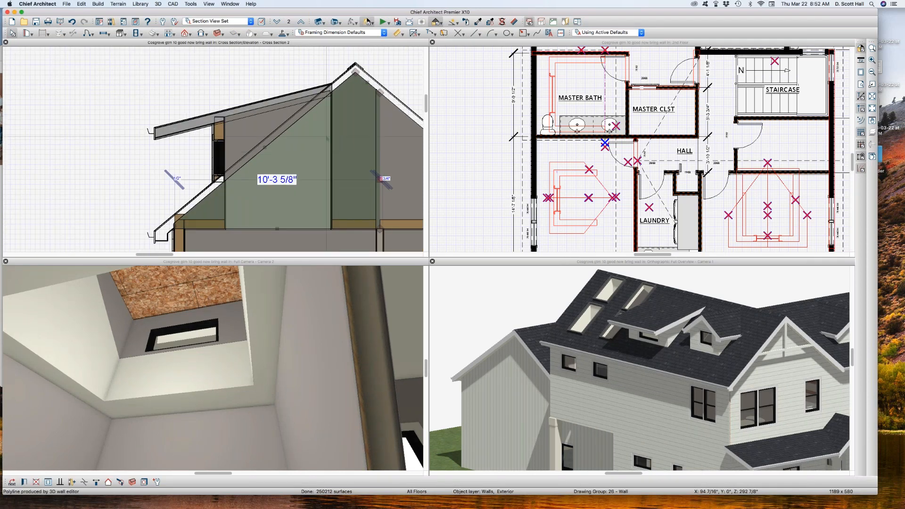
key("Escape")
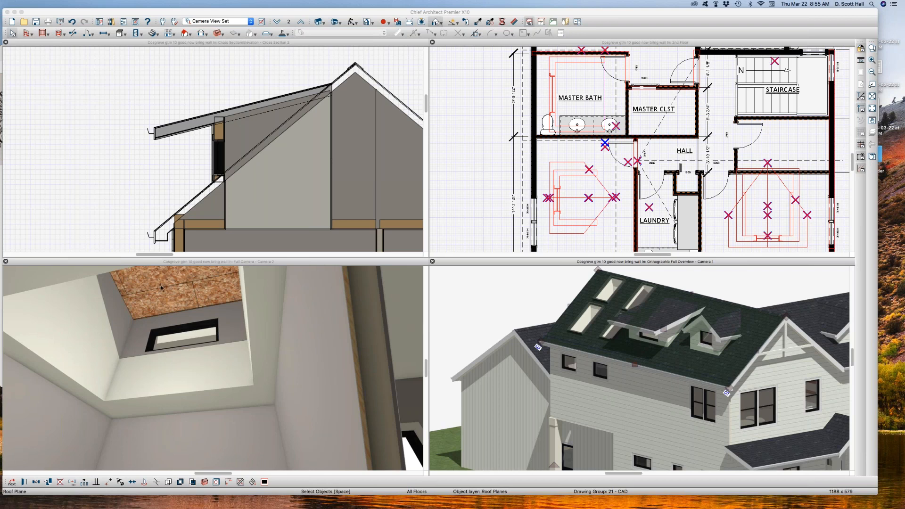
Step: Turn off Use Room Ceiling Finish for the shed dormer roof plane above the Master Bath
left_click(493, 103)
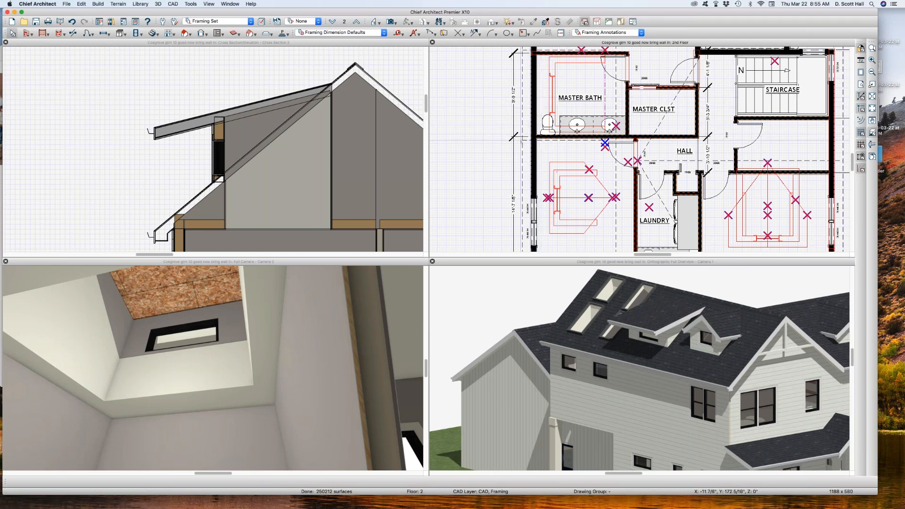
left_click(523, 140)
left_click(523, 138)
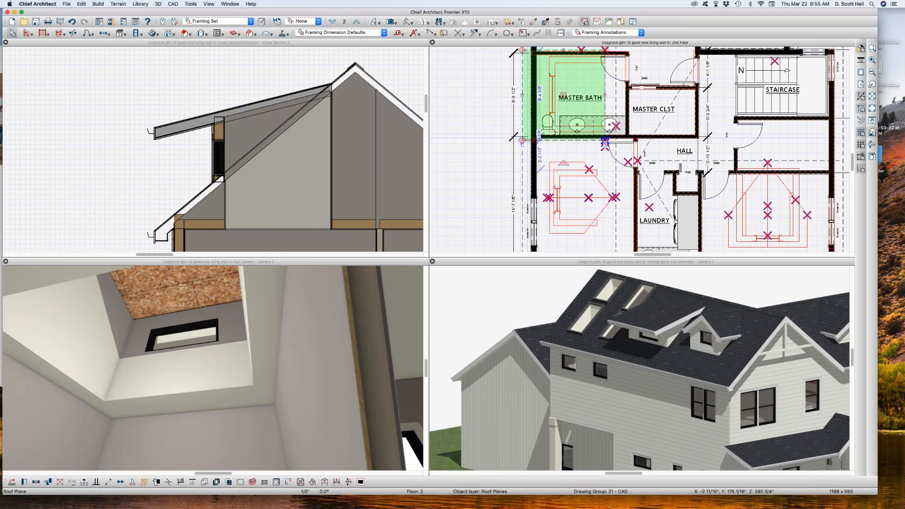
double_click(522, 140)
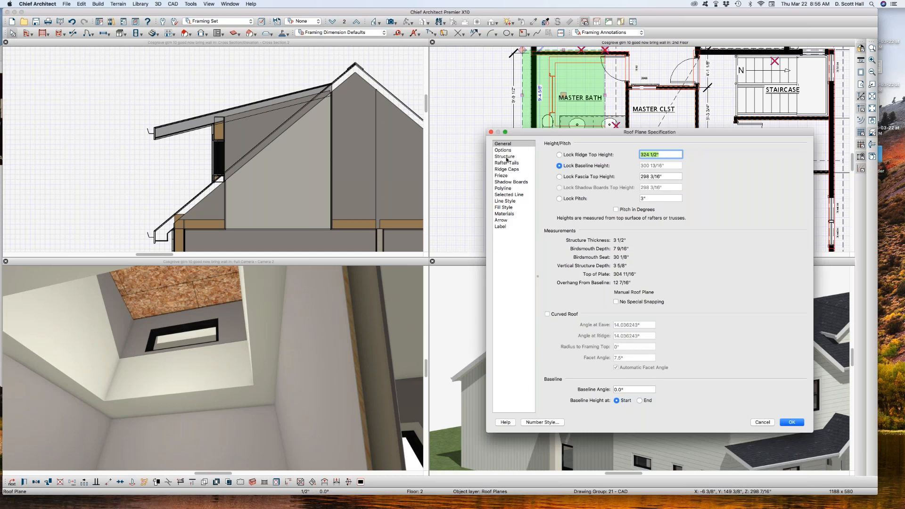
left_click(508, 157)
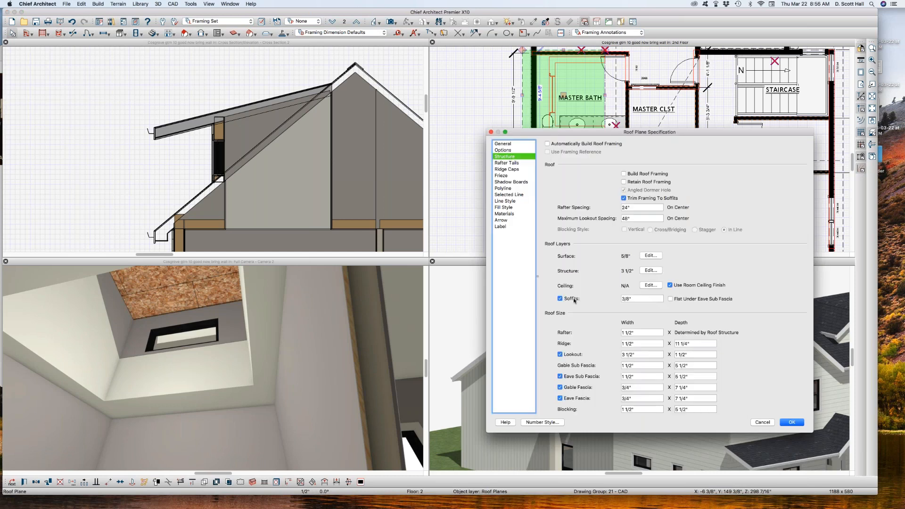
left_click(670, 285)
key("Return")
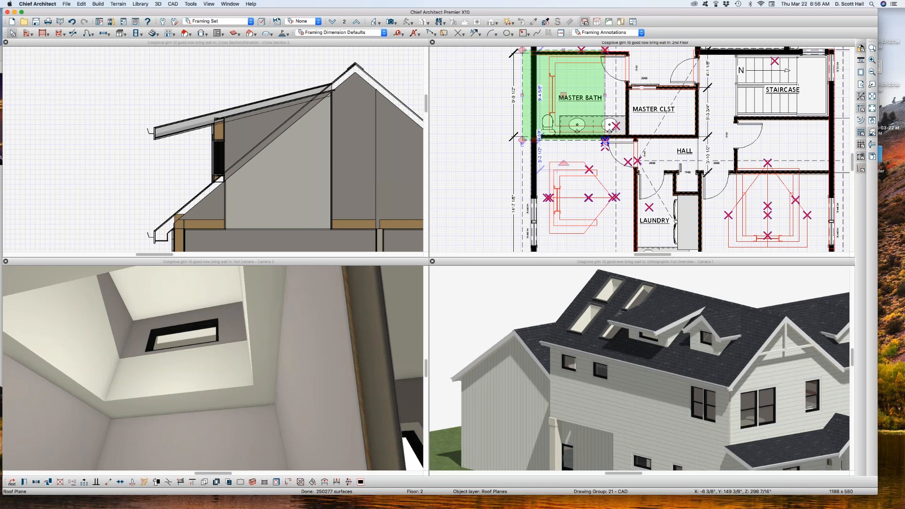
Step: Review the ceiling layer in the shed dormer roof plane's structure settings without changing anything
double_click(599, 126)
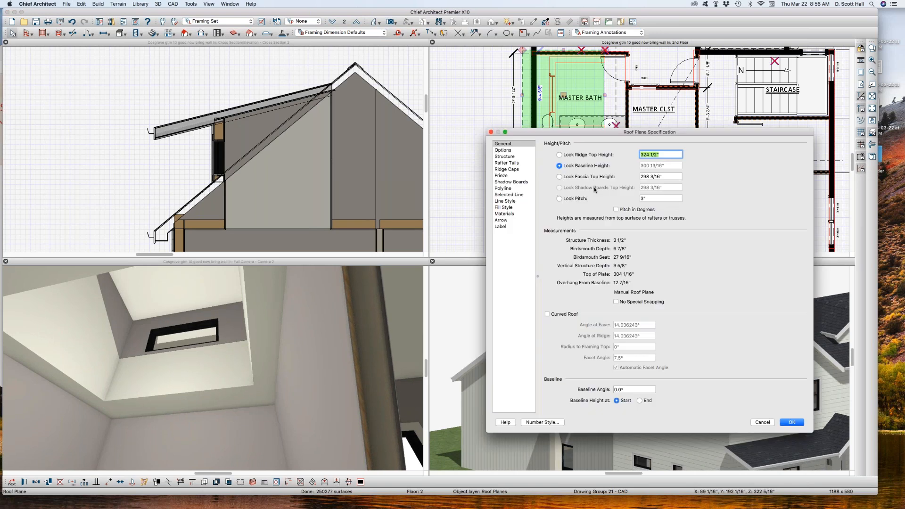
left_click(505, 157)
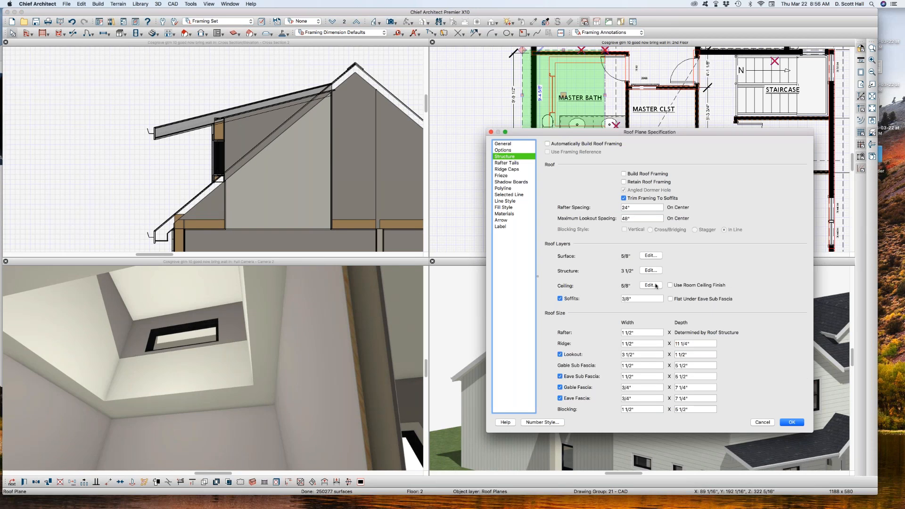
left_click(763, 422)
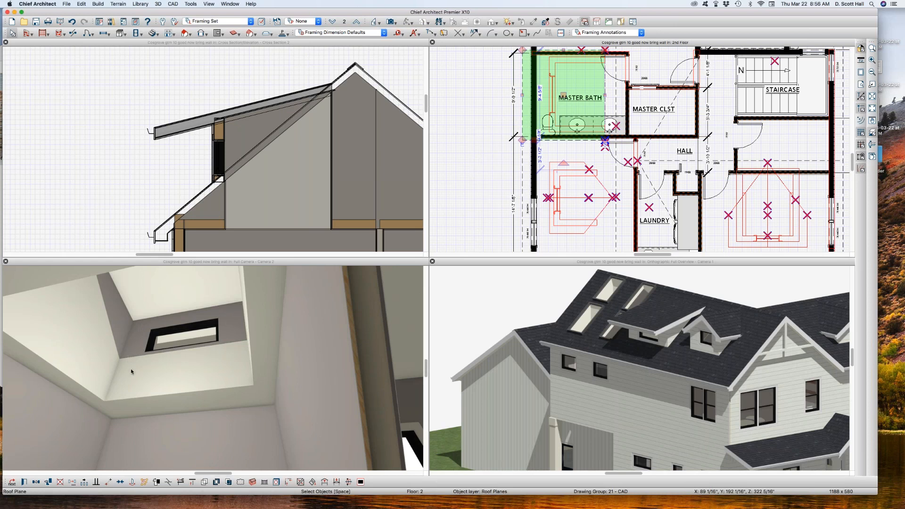
key("Escape")
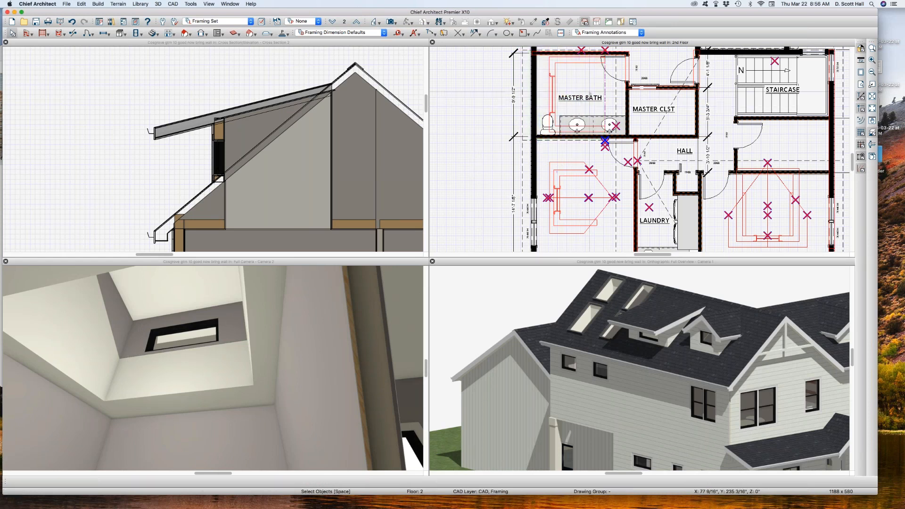
Step: Turn off Generate shaft to ceiling hole for the roof hole above the Master Bath
left_click(590, 94)
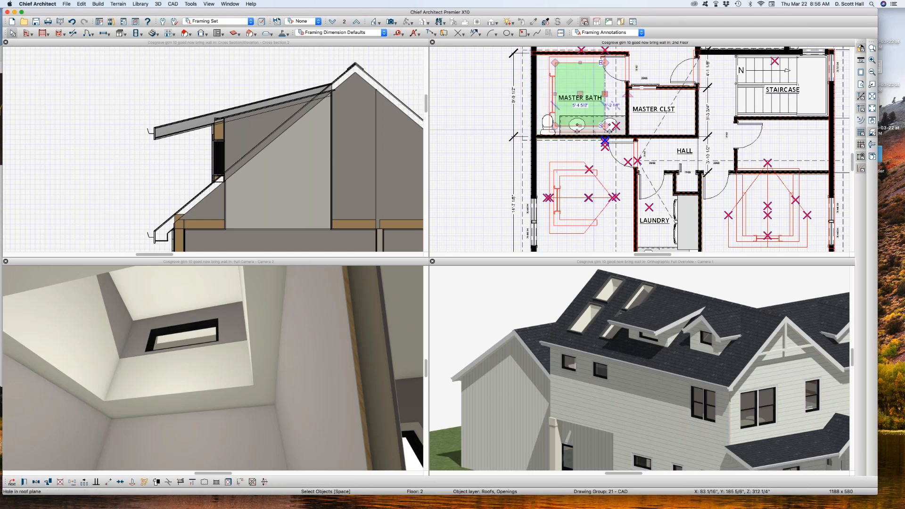
key("super+e")
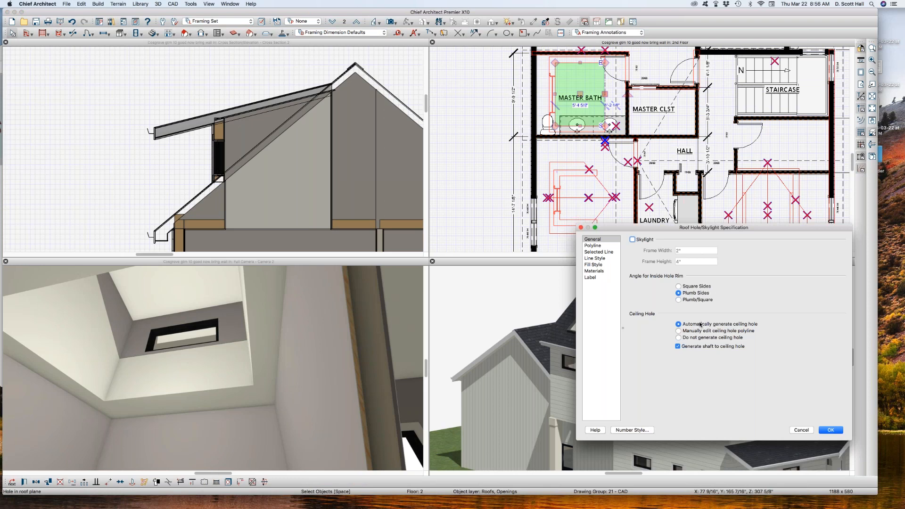
left_click(699, 346)
key("Return")
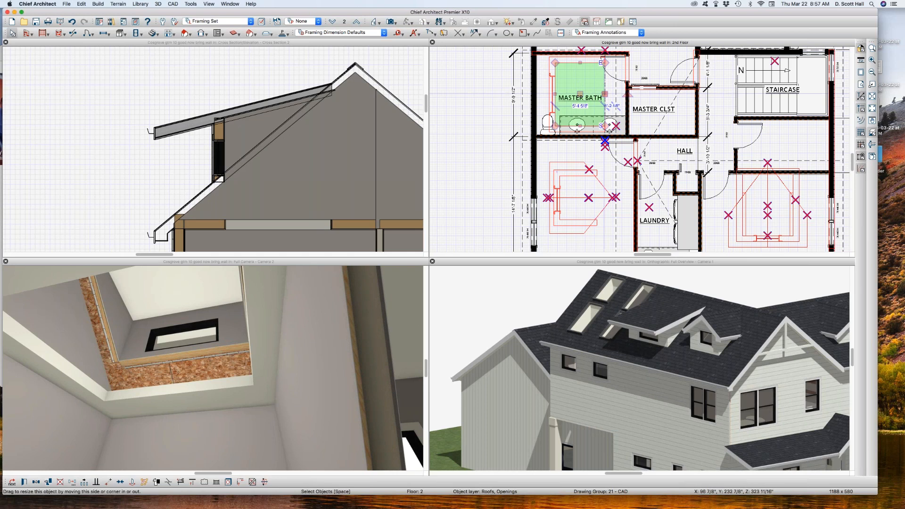
Step: Turn on Generate shaft to ceiling hole and Manually edit ceiling hole polyline for the Master Bath roof hole
double_click(688, 316)
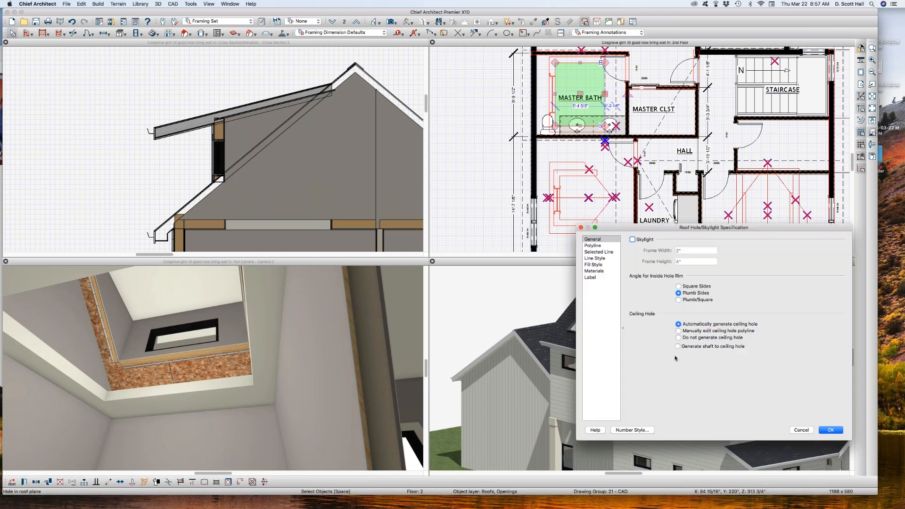
left_click(696, 347)
left_click(707, 331)
key("Return")
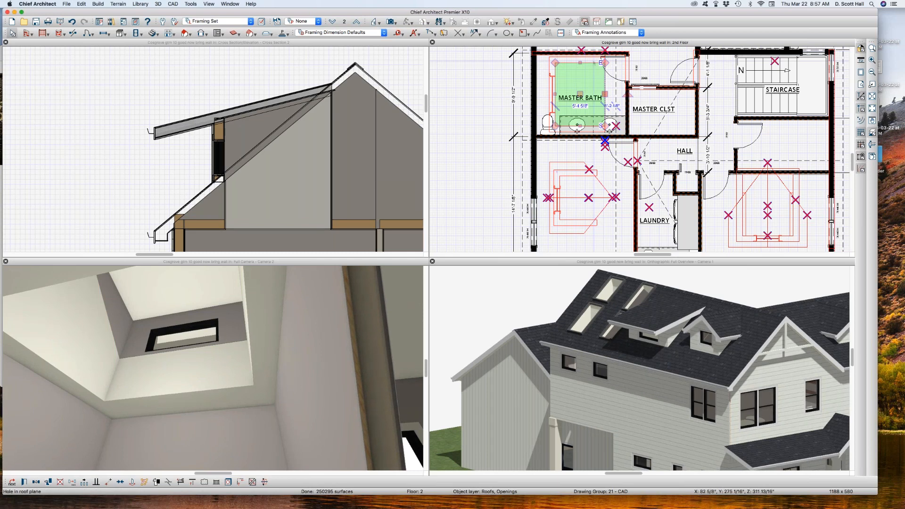
Step: Move the left edge of the Master Bath ceiling hole polyline inward, making the hole about 4'-3" wide
scroll(591, 60, "up", 2)
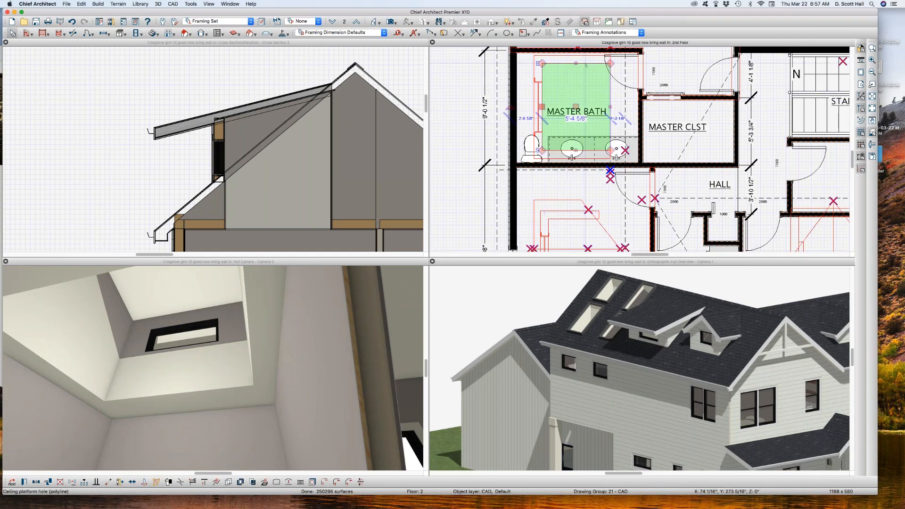
left_click(568, 125)
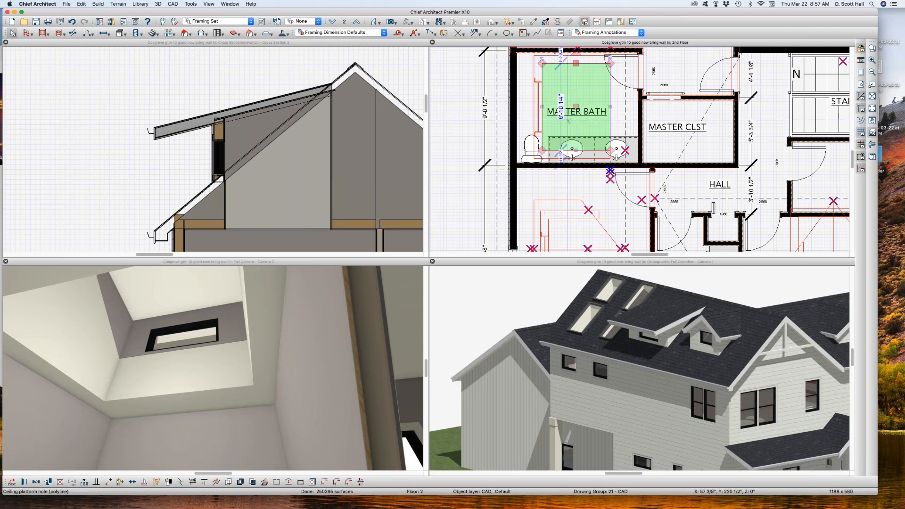
key("Tab")
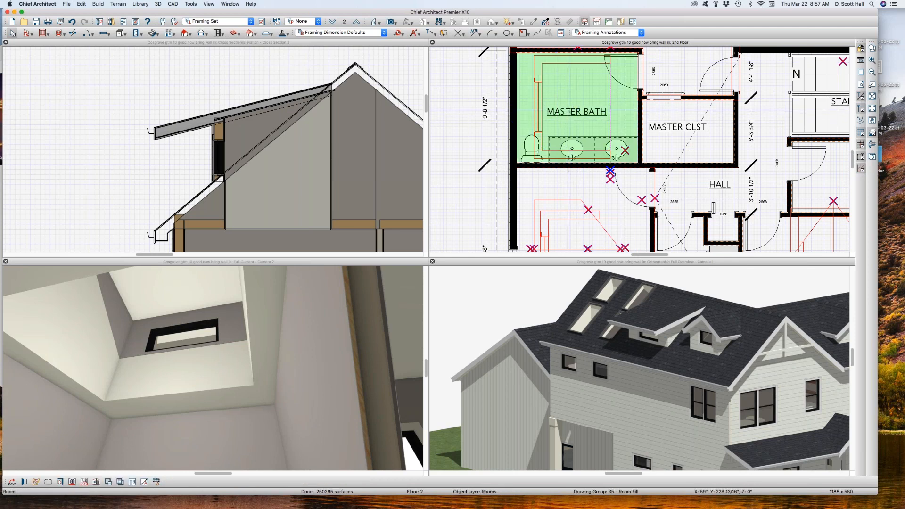
key("Escape")
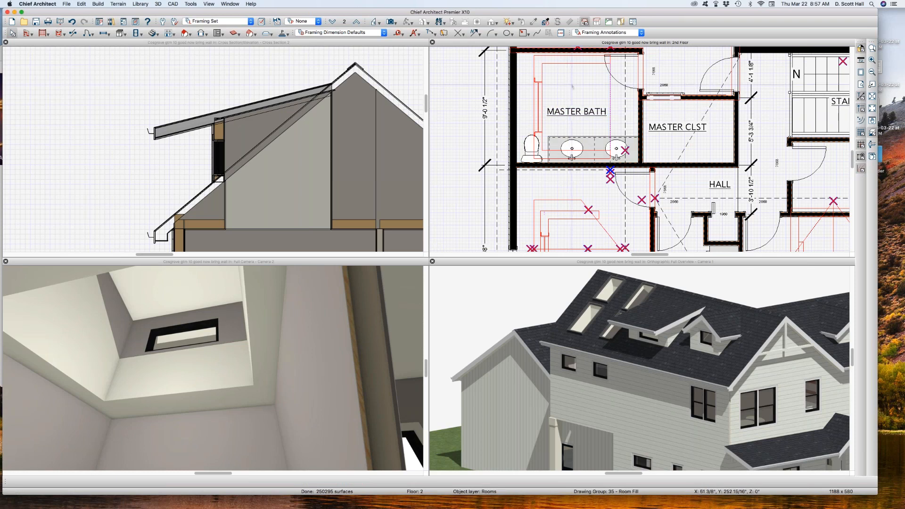
left_click(610, 87)
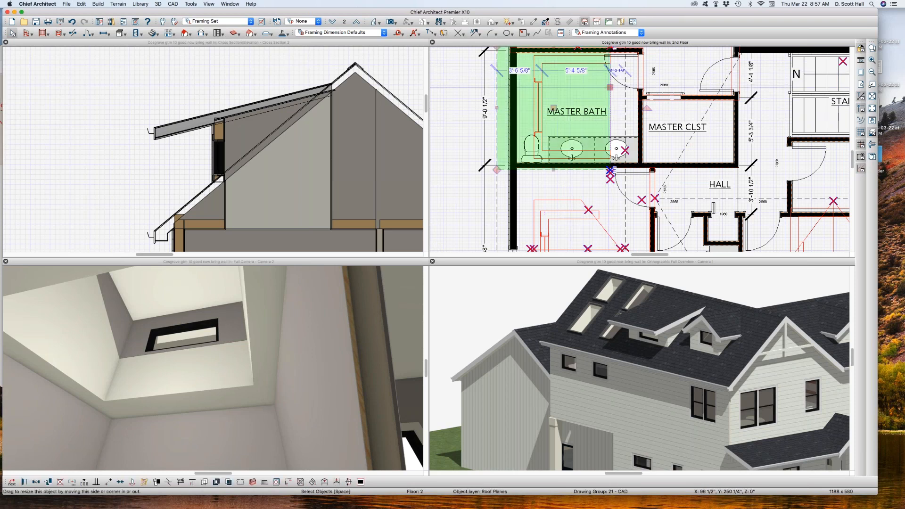
key("Tab")
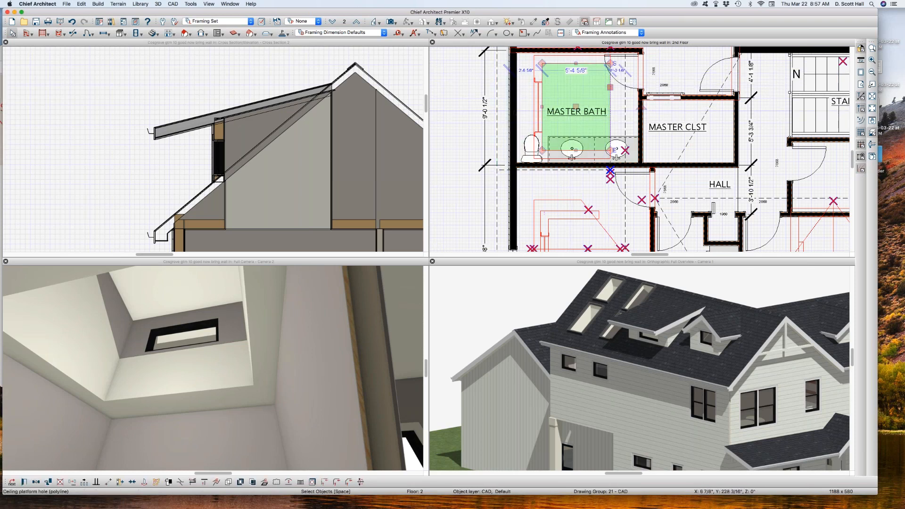
left_click_drag(542, 107, 556, 108)
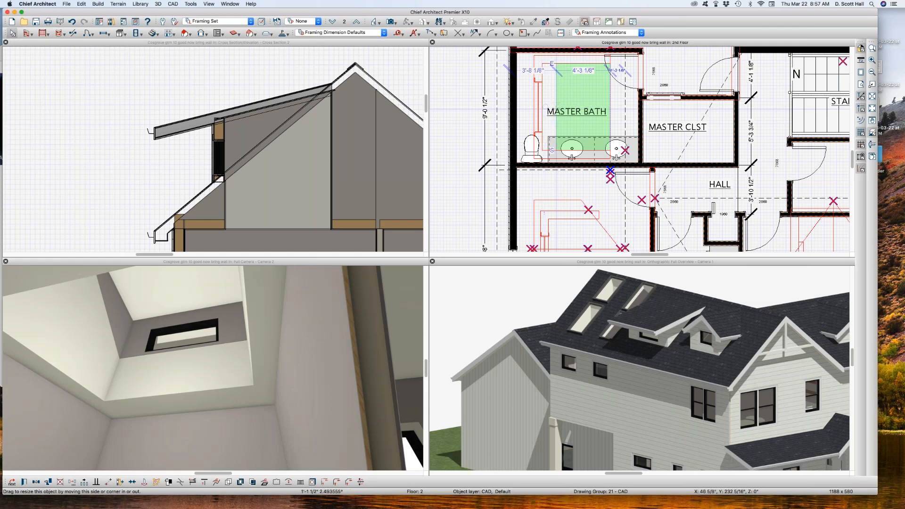
left_click_drag(556, 108, 557, 108)
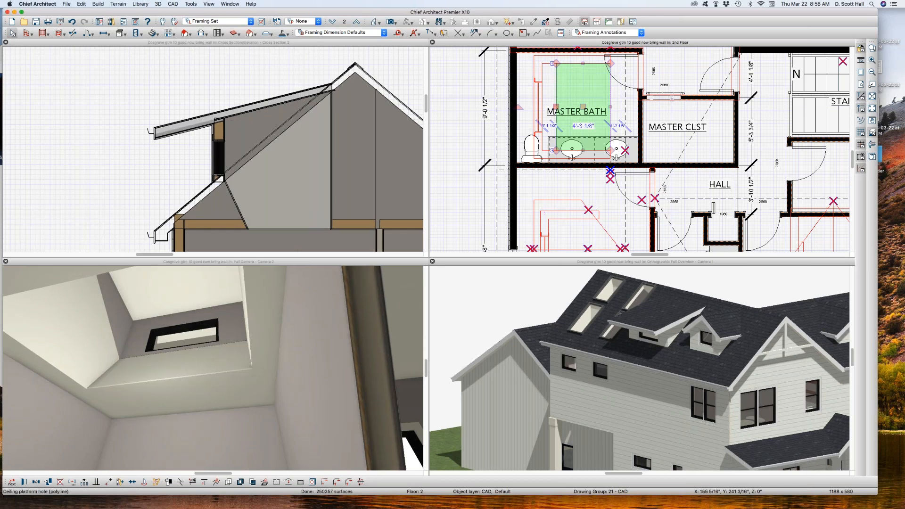
Step: Put the Master Bath ceiling hole polyline on the Ceiling Planes hole layer
double_click(560, 82)
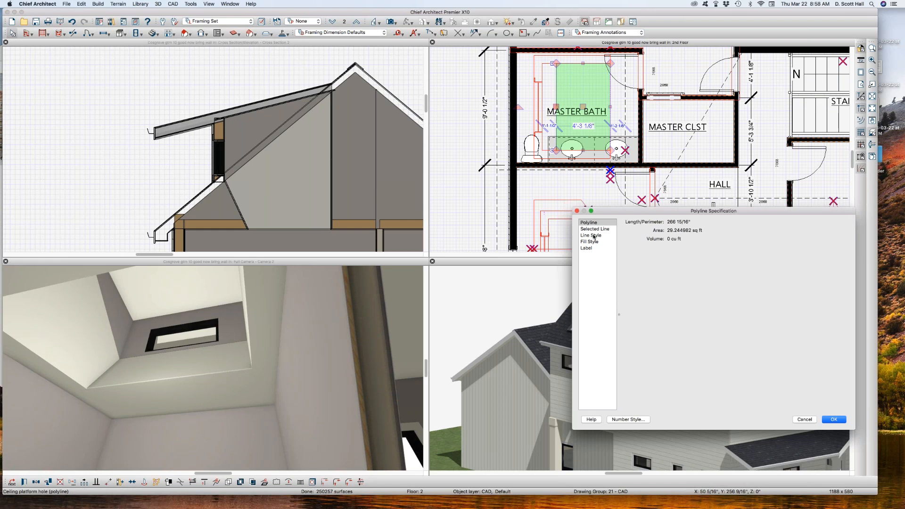
left_click(591, 234)
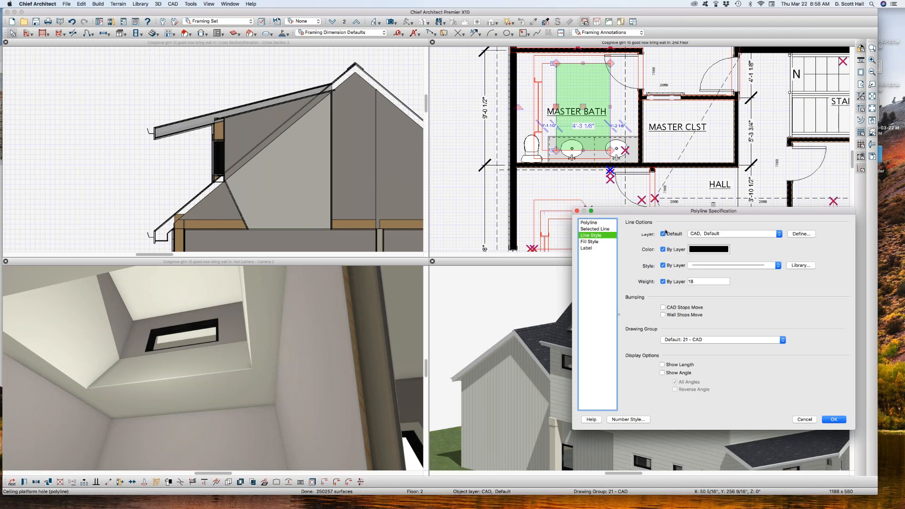
left_click(698, 236)
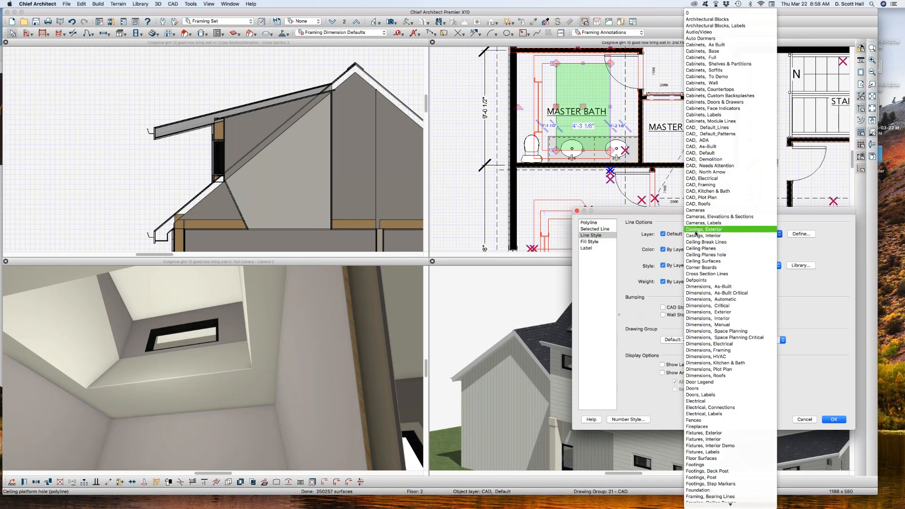
key("Escape")
key("Escape")
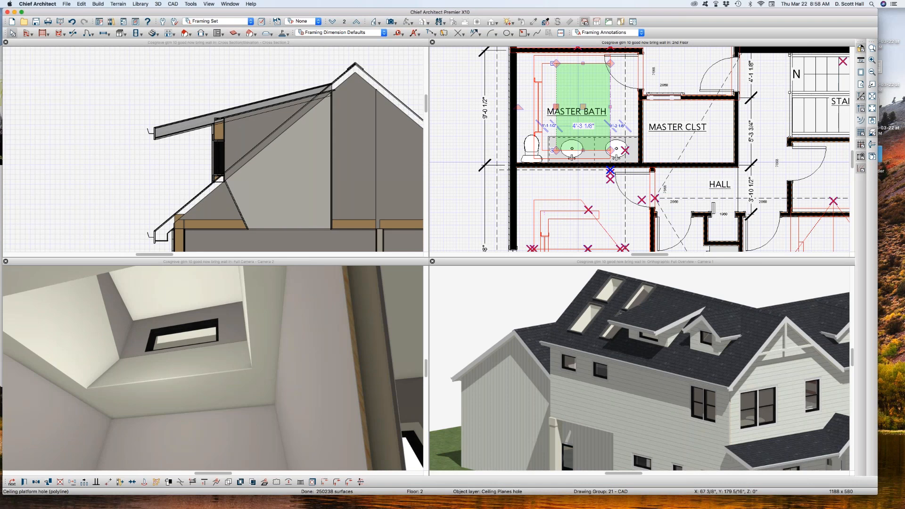
Step: Move the ceiling hole's upper edge inward about 10" and its right edge outward, making the hole about 5'-9" wide
mouse_move(583, 63)
left_mouse_down()
mouse_move(584, 52)
mouse_move(584, 75)
left_mouse_up()
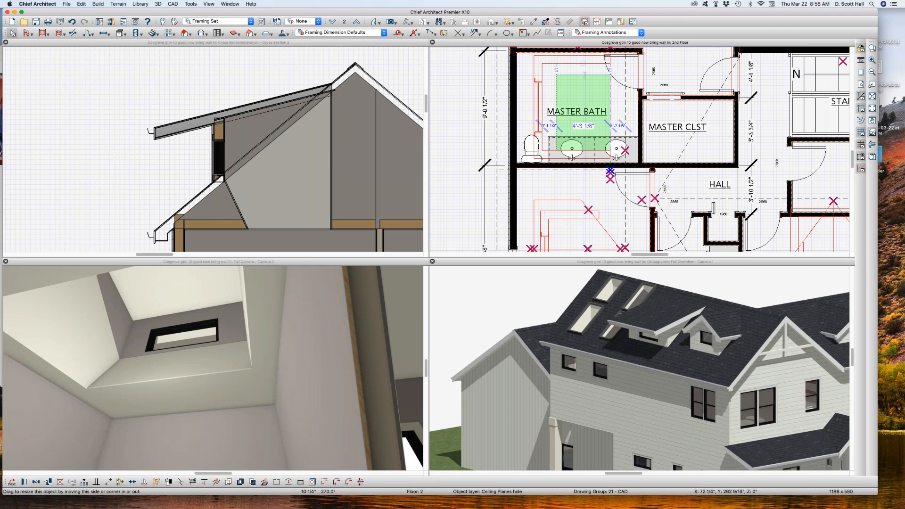
left_click_drag(585, 74, 585, 75)
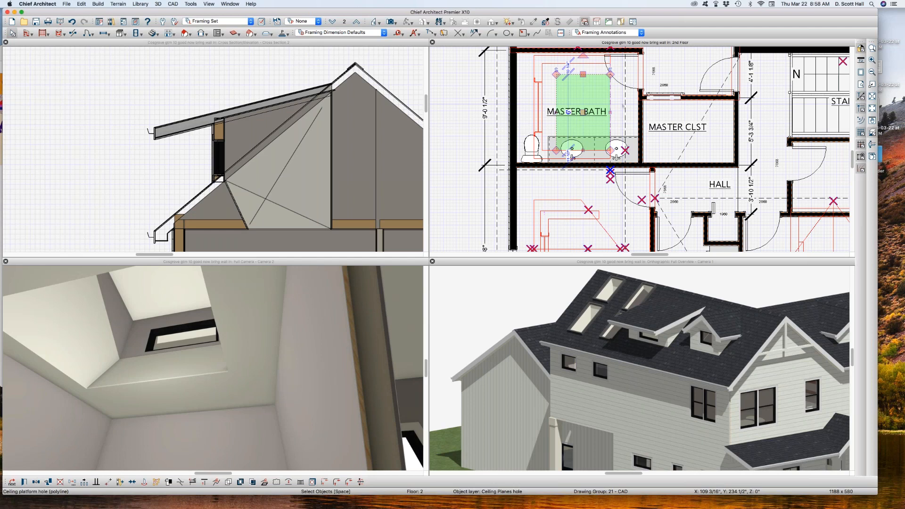
left_click_drag(610, 112, 629, 113)
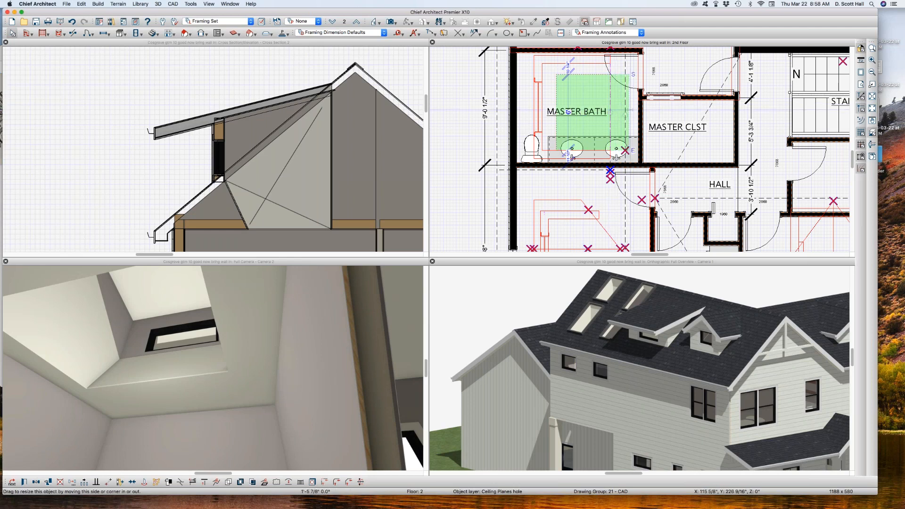
left_click_drag(629, 113, 629, 113)
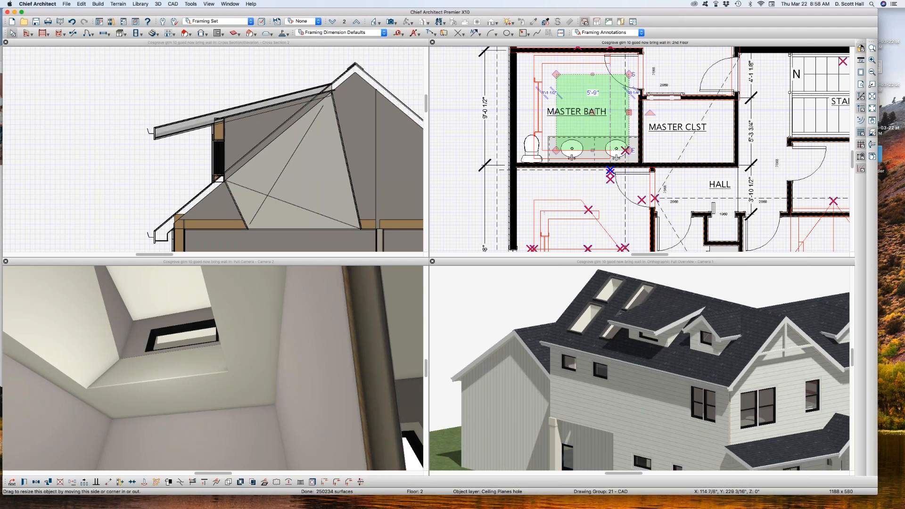
Step: Examine the reshaped shaft and roof hole from inside the room in the camera view
left_click(277, 359)
key("o")
left_click_drag(261, 398, 203, 366)
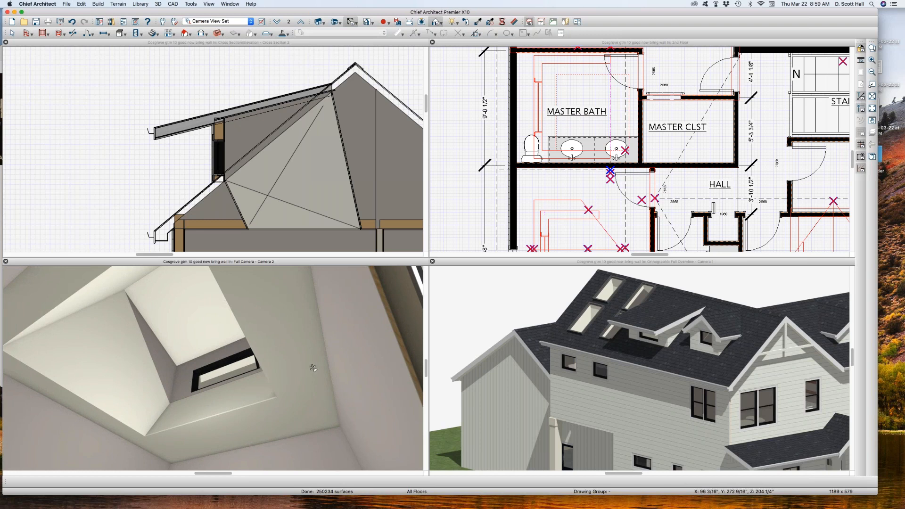
key("space")
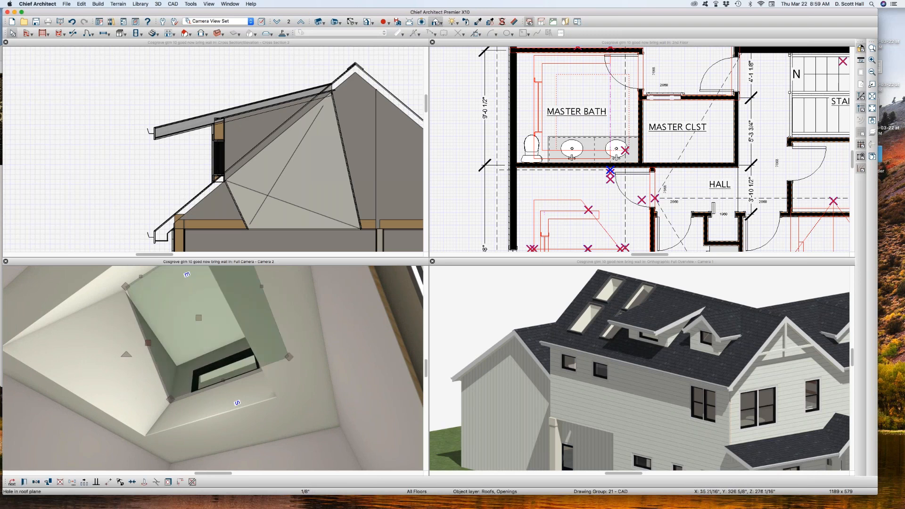
Step: Compare the ceiling hole and roof hole outlines over the Master Bath, toggling the reference floor display off and on
left_click(557, 95)
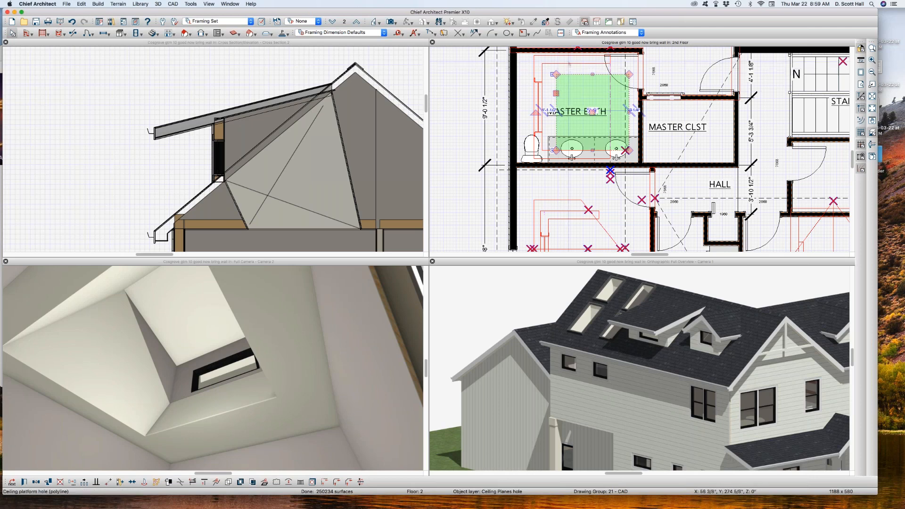
left_click(568, 63)
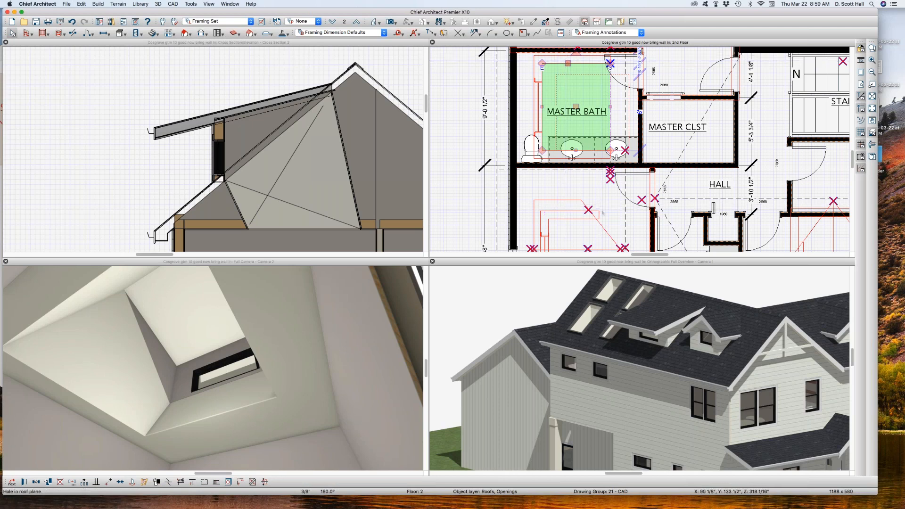
scroll(552, 58, "up", 3)
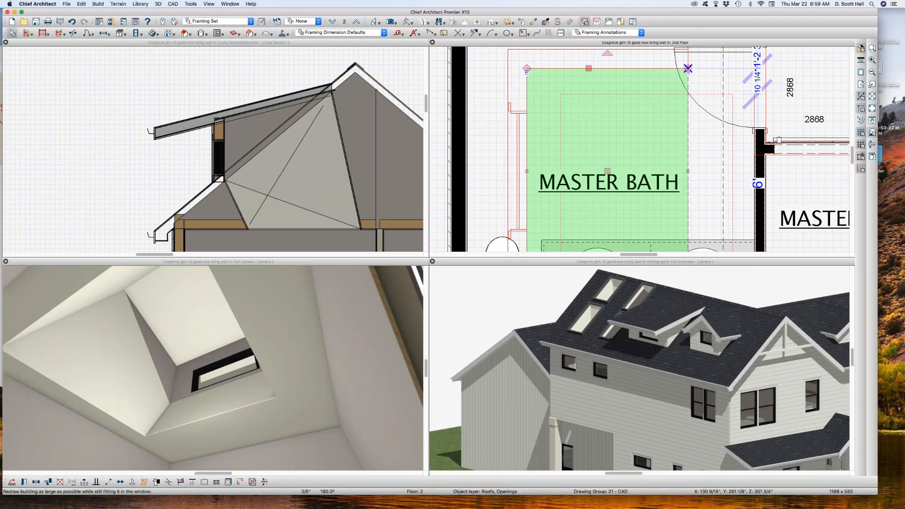
left_click(872, 132)
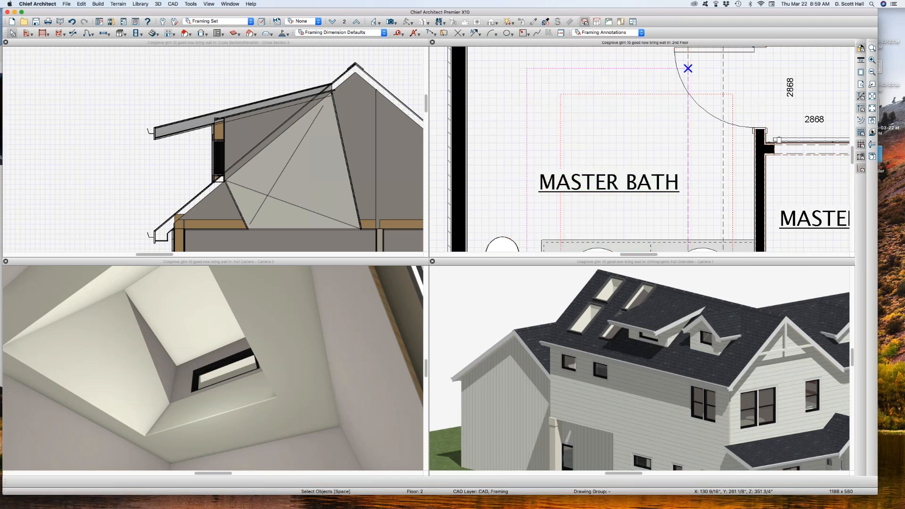
left_click(873, 132)
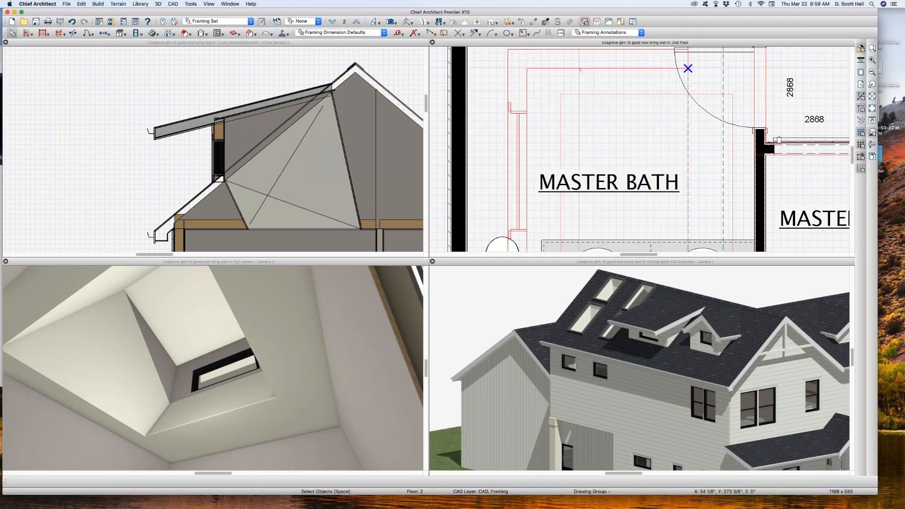
left_click(640, 182)
scroll(640, 181, "down", 3)
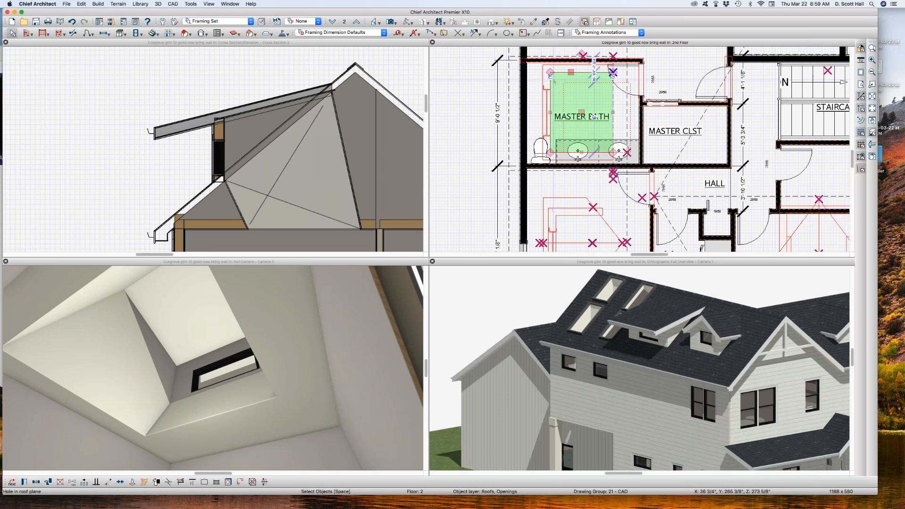
scroll(546, 144, "up", 3)
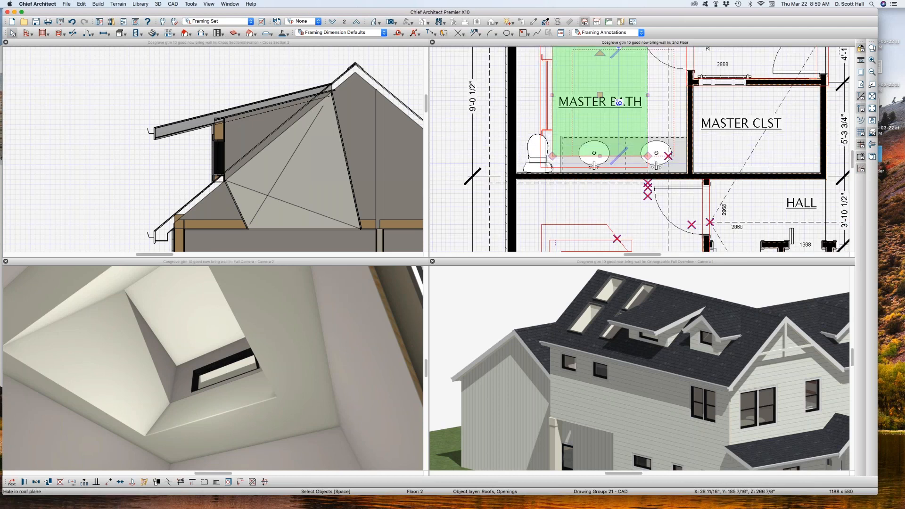
scroll(619, 102, "down", 2)
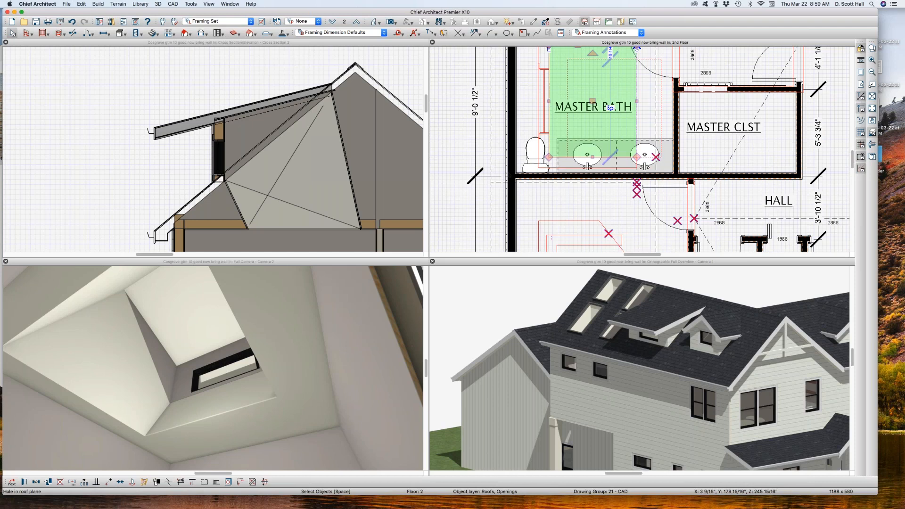
Step: Check the roof options of the three third-floor dormer walls, including Roof Cuts Wall at Bottom
left_click(671, 333)
left_click(589, 154)
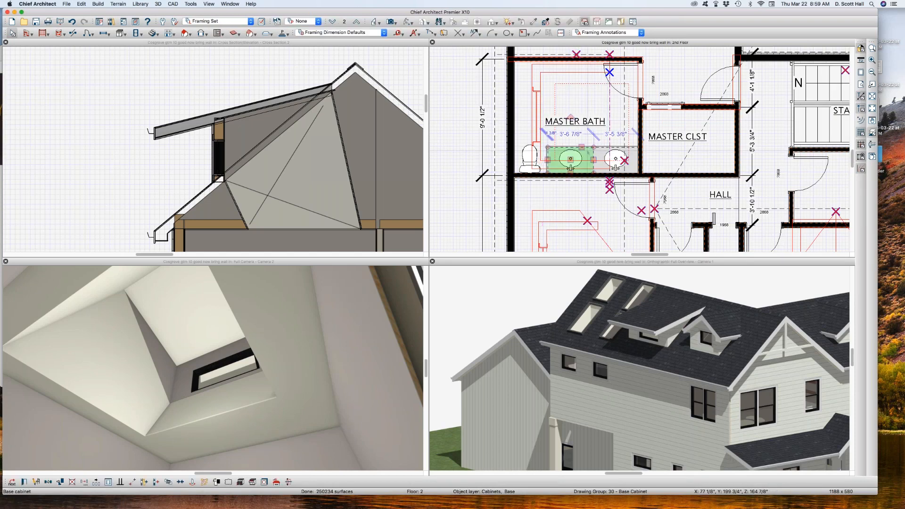
key("Page_Up")
left_click(566, 70)
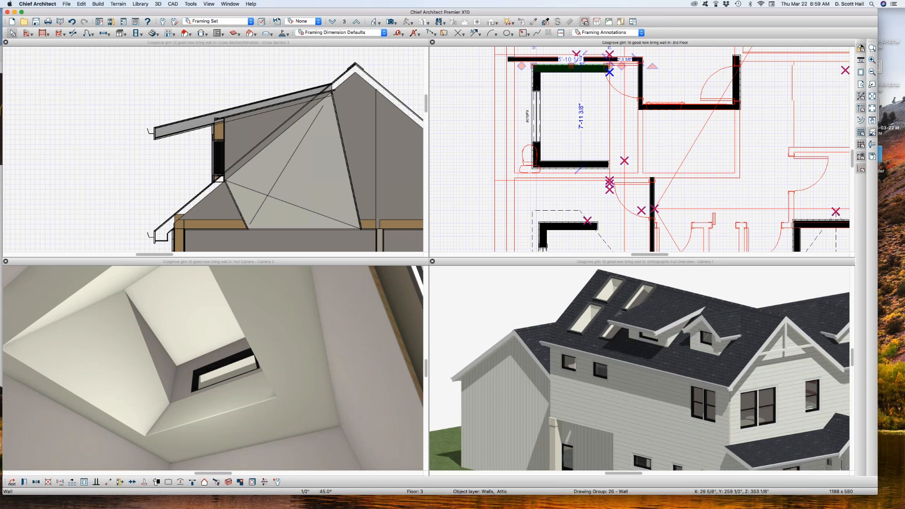
left_click(537, 84, "shift")
left_click(580, 167, "shift")
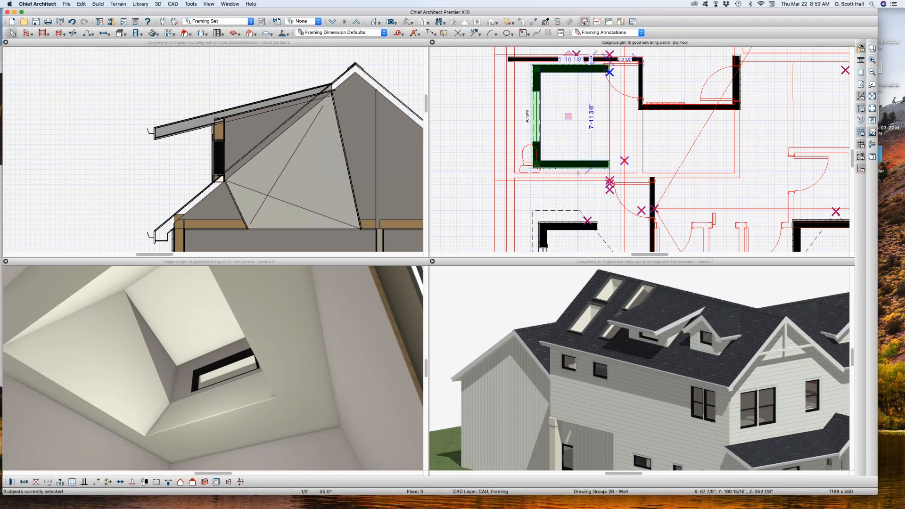
key("super+e")
left_click(456, 195)
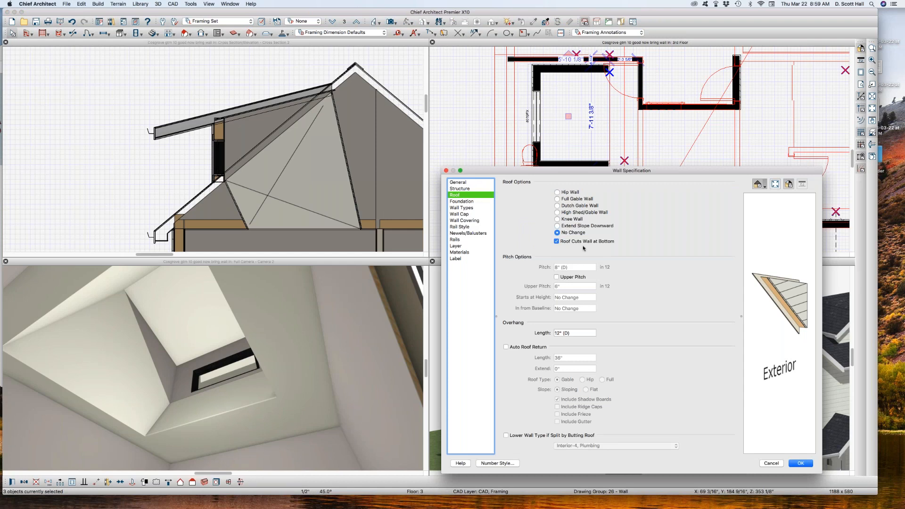
key("Return")
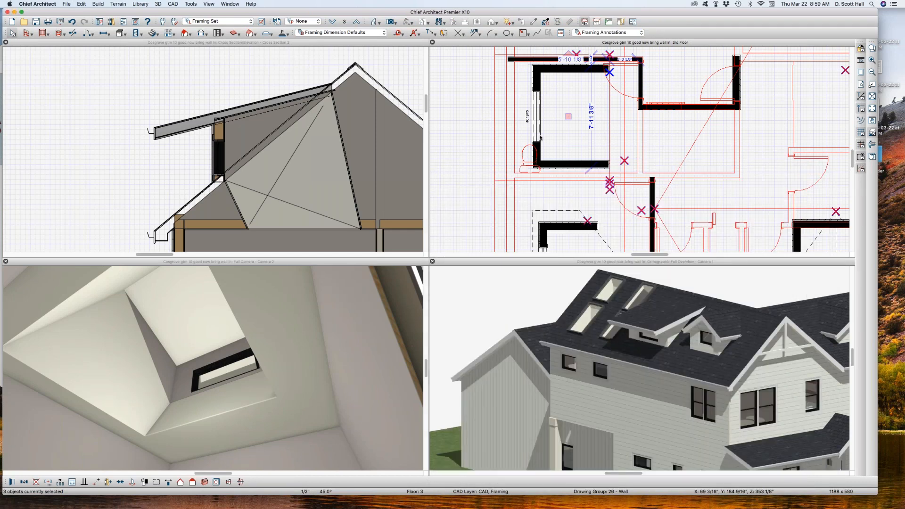
Step: Set the second-floor roof hole's Roofs, Openings layer to line weight 25 and turn on line weight display
key("Page_Down")
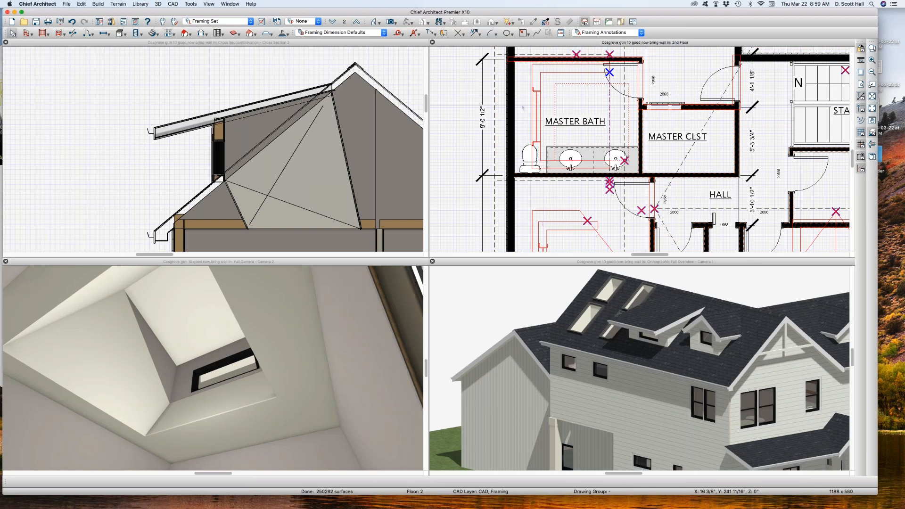
left_click(550, 91)
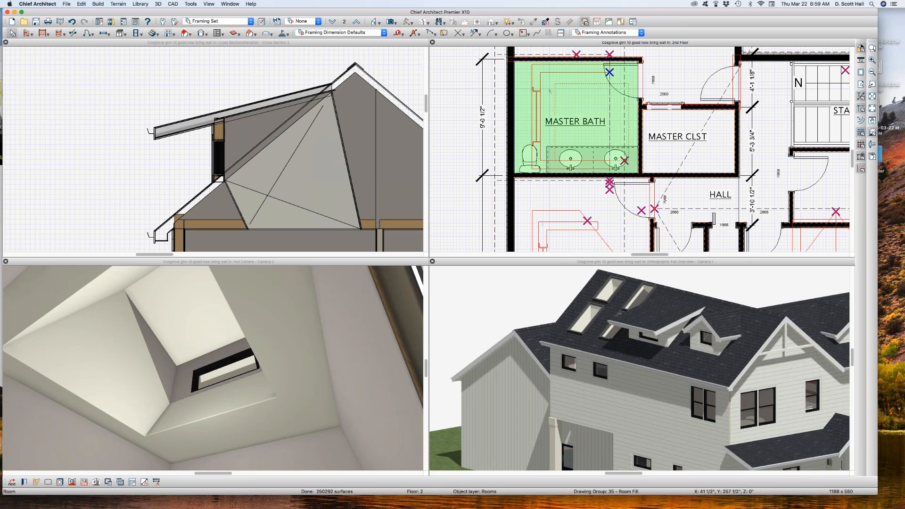
left_click(578, 80)
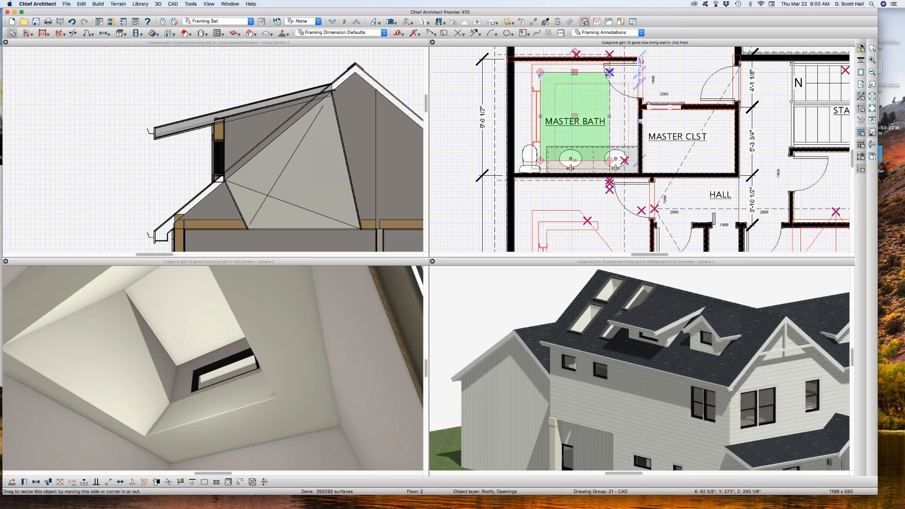
key("l")
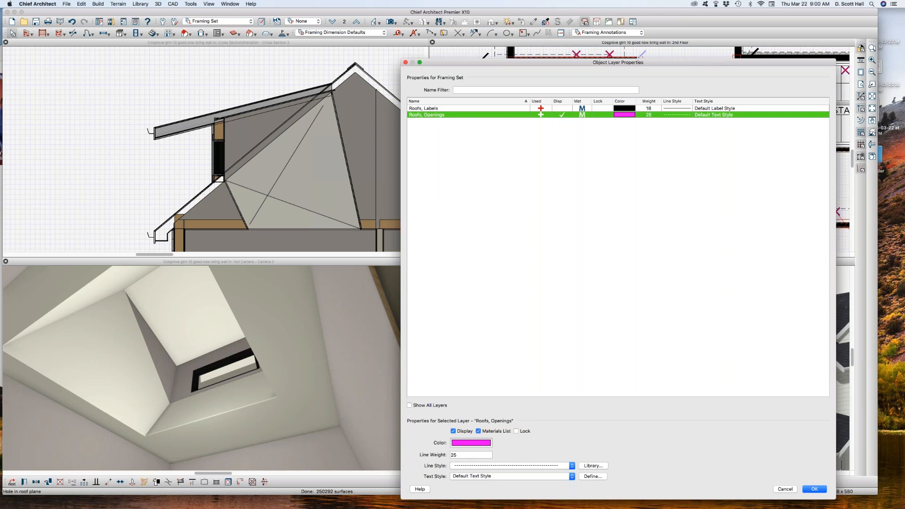
key("Tab")
key("Return")
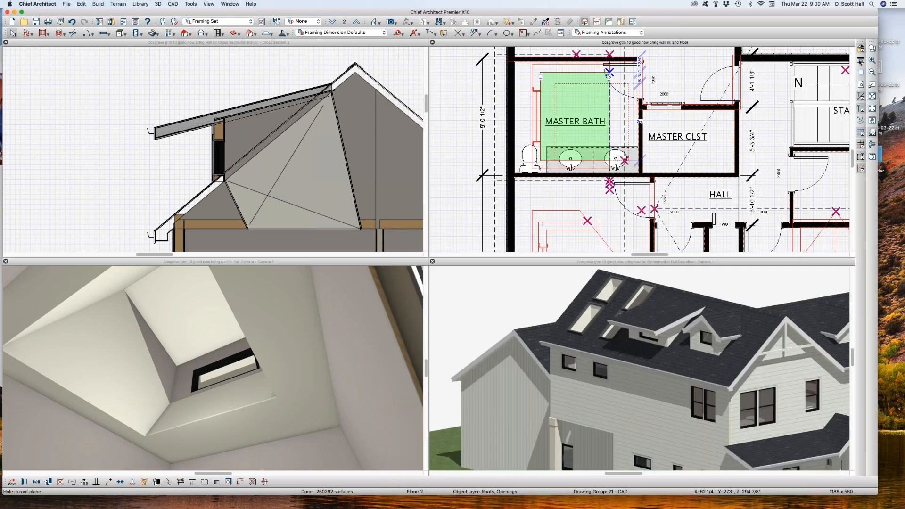
left_click(600, 165)
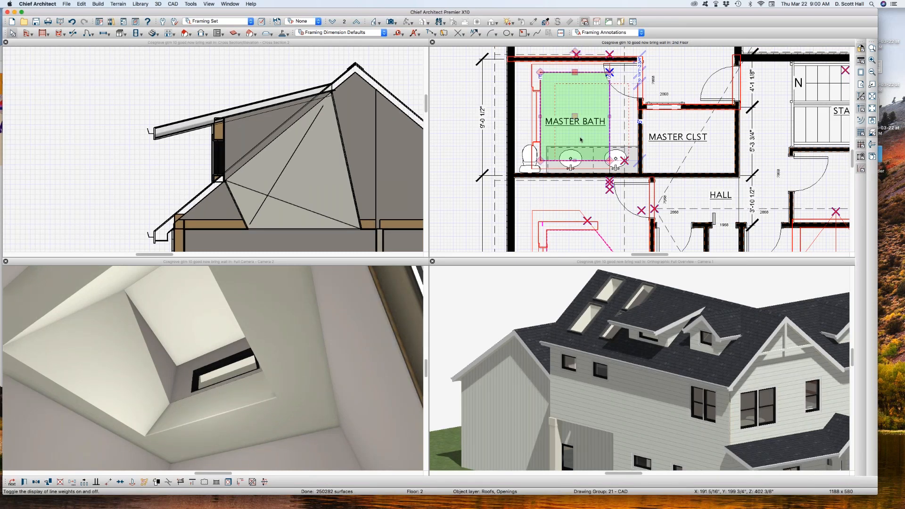
key("Escape")
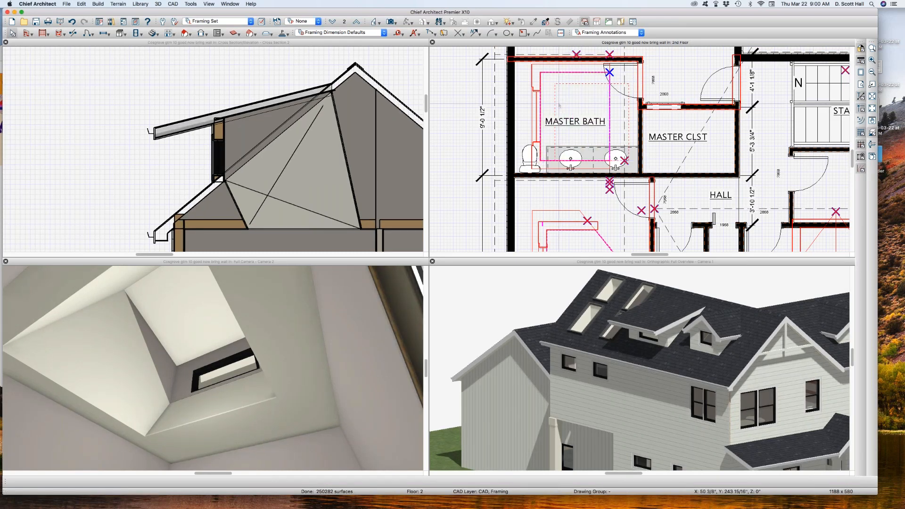
Step: Identify the ceiling hole polyline over the Master Bath and compare it with the shaft in the camera view
left_click(611, 86)
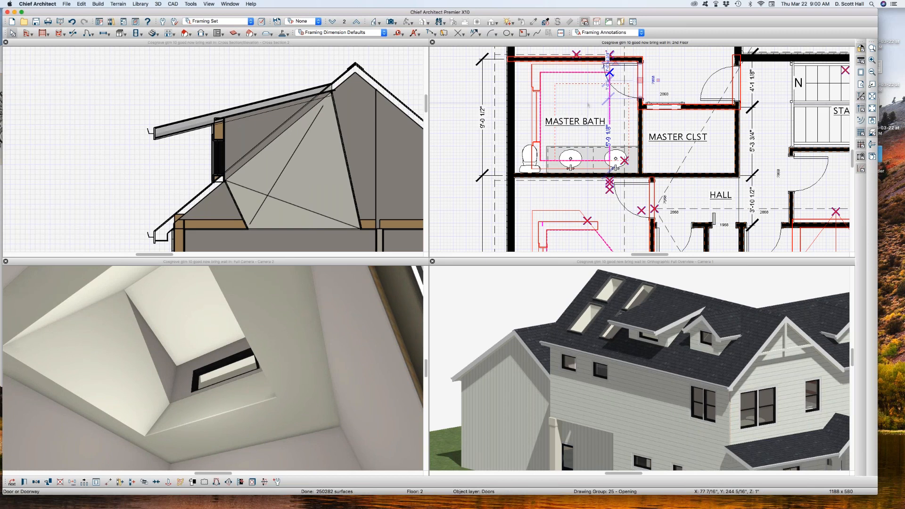
left_click(584, 83)
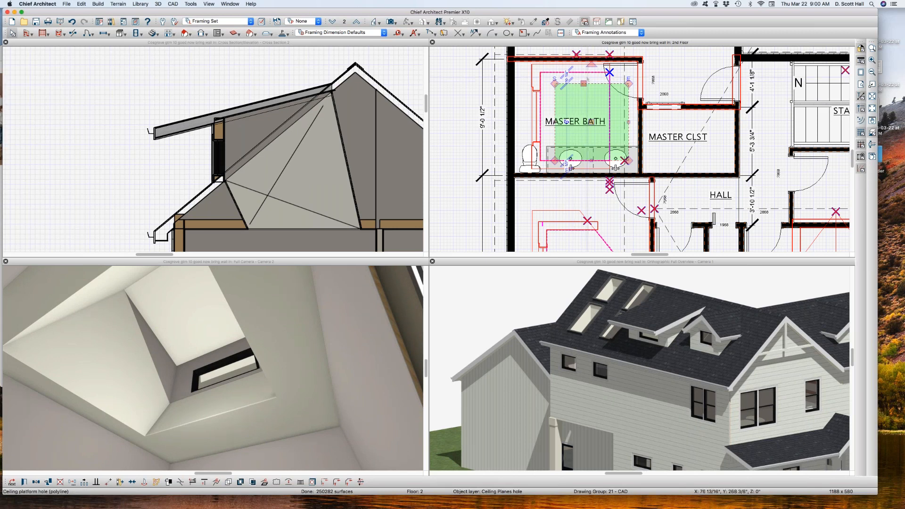
left_click(140, 389)
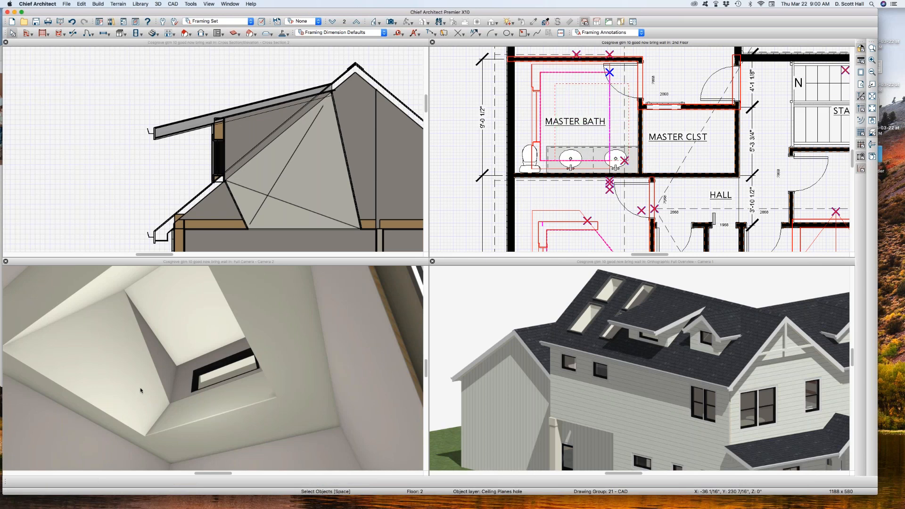
Step: Assign the Adobe plan material to the Skylight Shaft component of the Master Bath roof hole
left_click(593, 118)
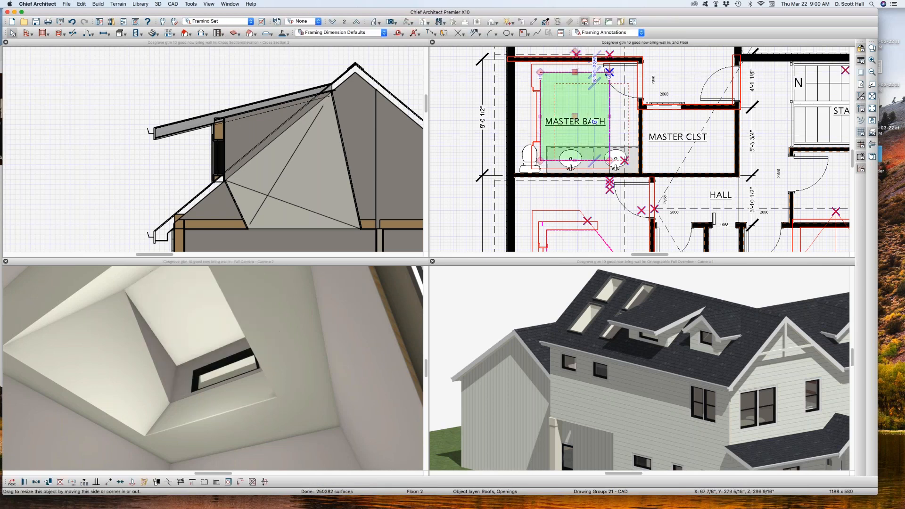
double_click(594, 121)
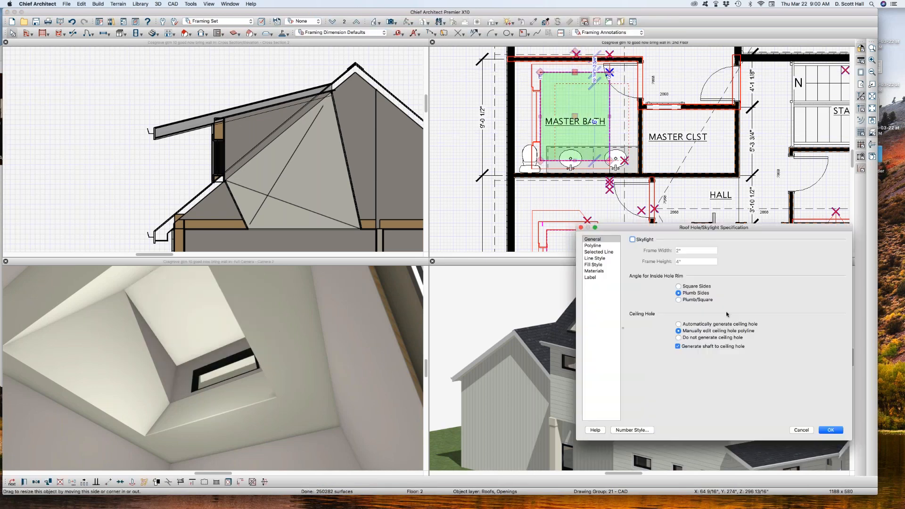
left_click(594, 271)
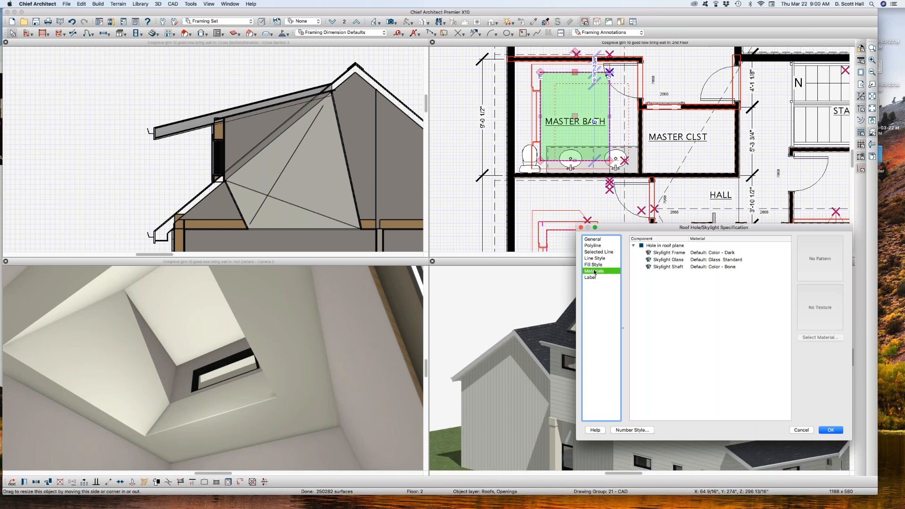
left_click(703, 267)
left_click(812, 337)
left_click(491, 198)
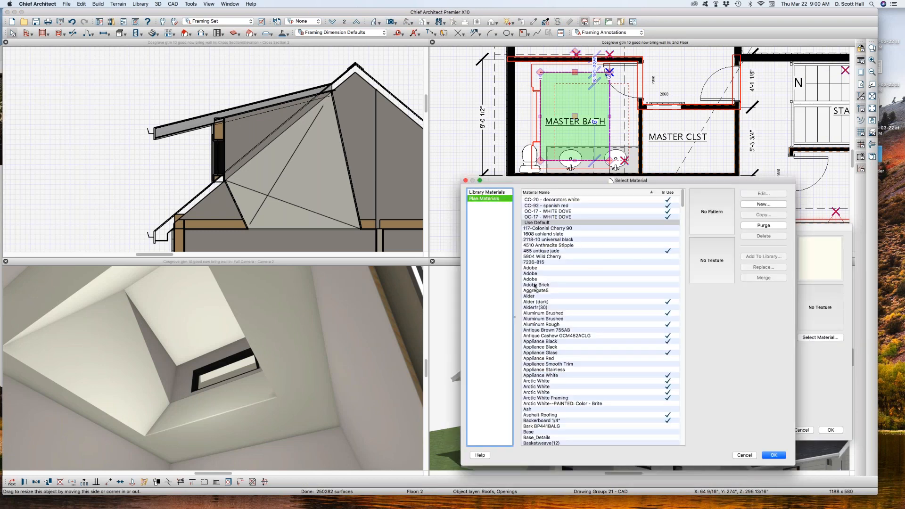
left_click(537, 279)
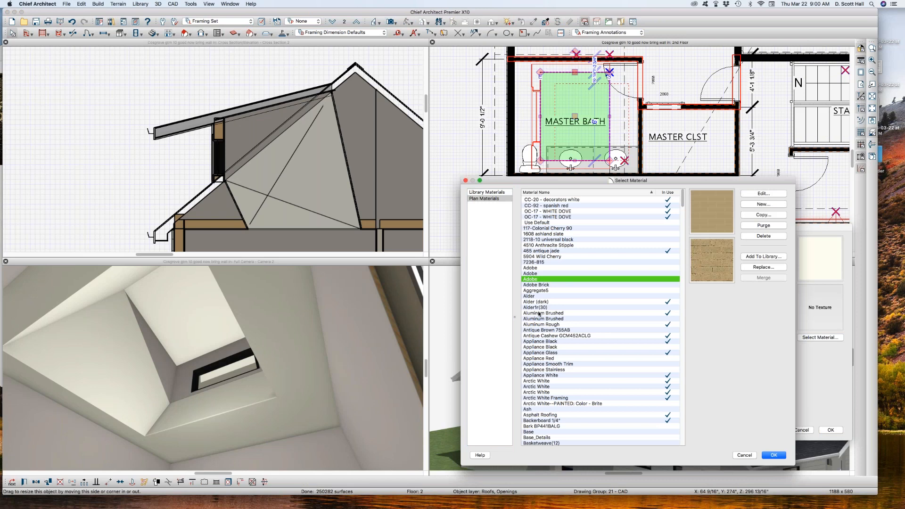
key("Escape")
key("Escape")
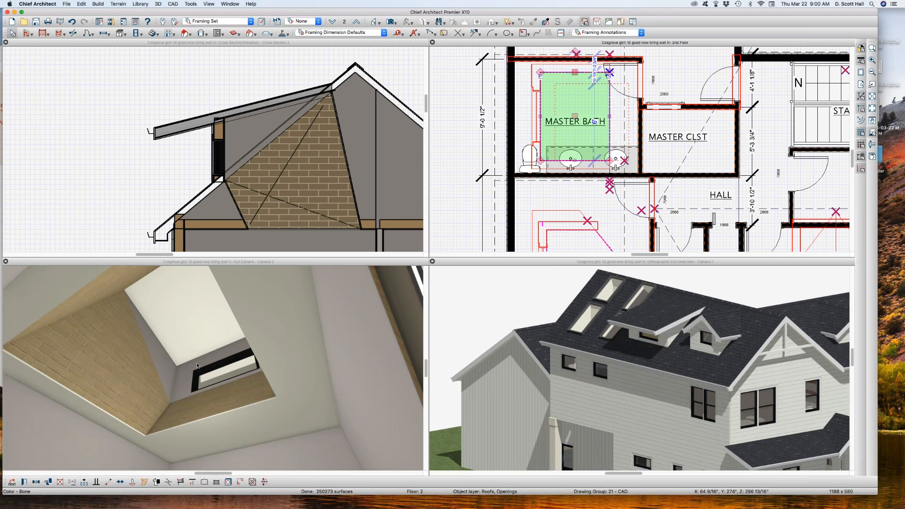
Step: Try aligning the ceiling hole's left edge with the roof hole's left edge, then undo the move
scroll(555, 106, "up", 3)
left_click(557, 107)
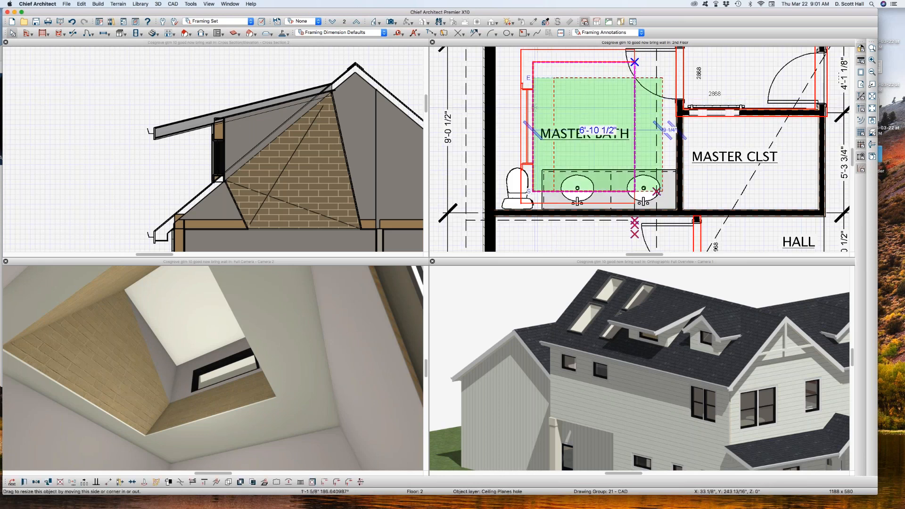
left_click_drag(533, 107, 533, 107)
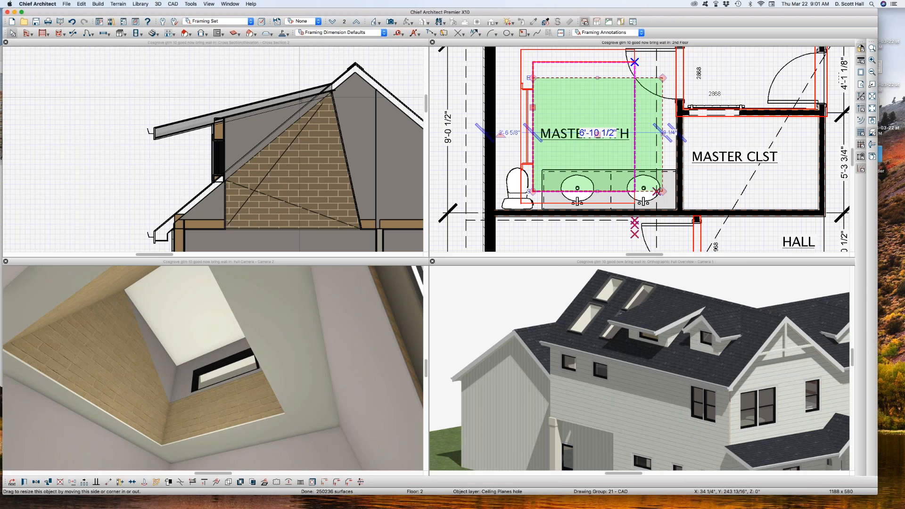
key("Escape")
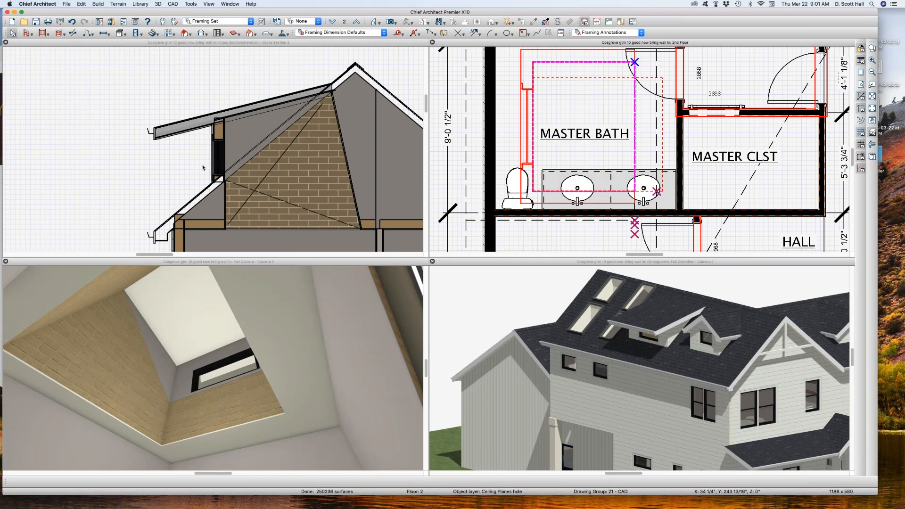
key("super+z")
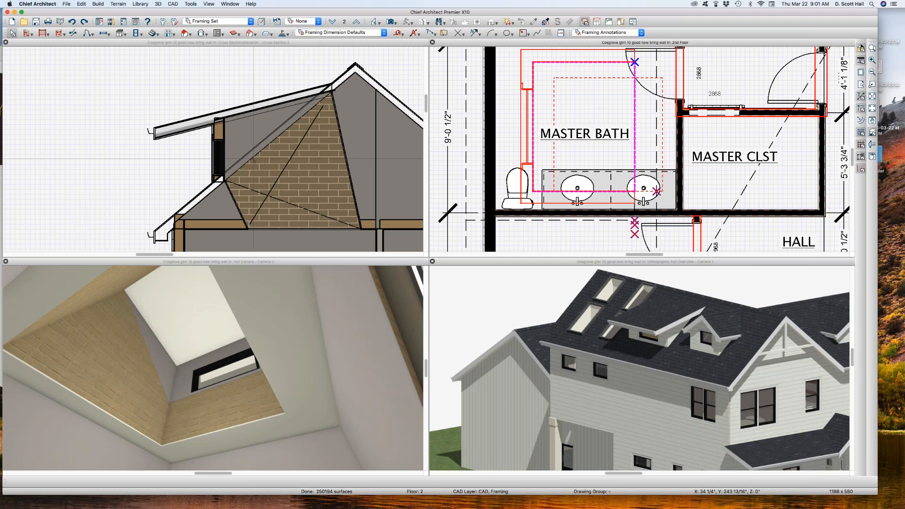
Step: Extend the ceiling hole's left edge to the roof hole's left edge, making the hole about 6'-10 1/2" wide
left_click(195, 164)
key("z")
left_click_drag(181, 173, 270, 240)
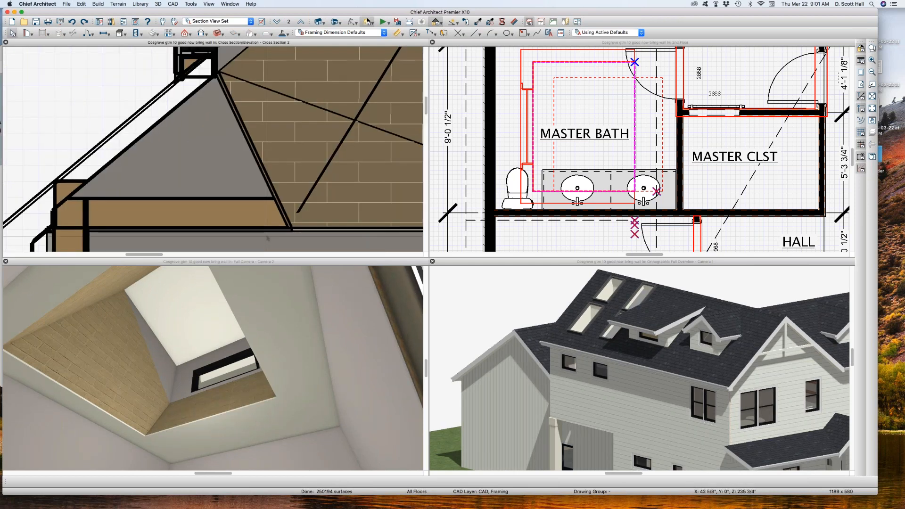
left_click(471, 52)
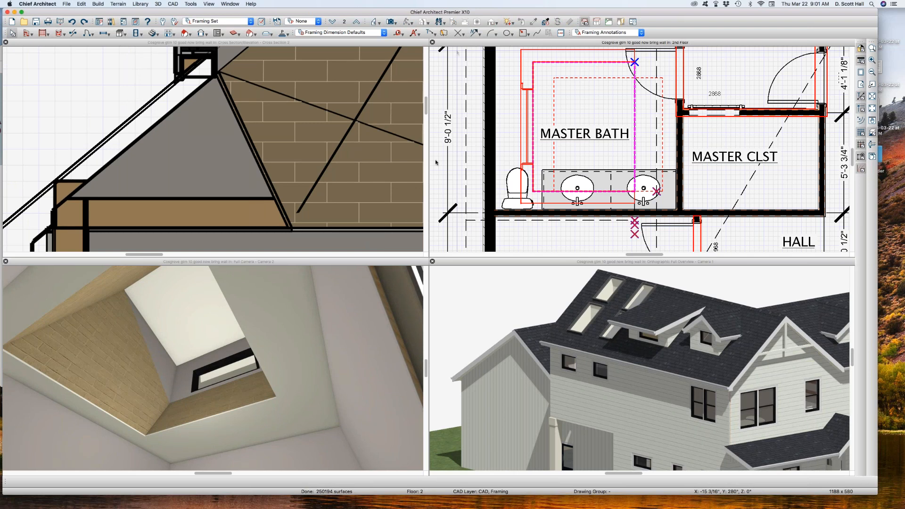
left_click(556, 104)
left_click_drag(554, 99, 534, 96)
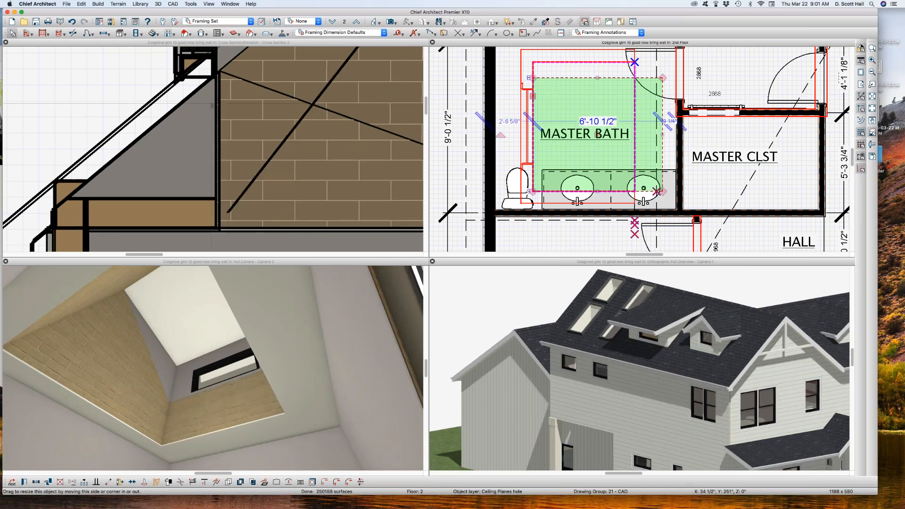
Step: Examine where the vertical shaft side meets the dormer's exterior wall in the cross section, with line weight display turned off
left_click(201, 90)
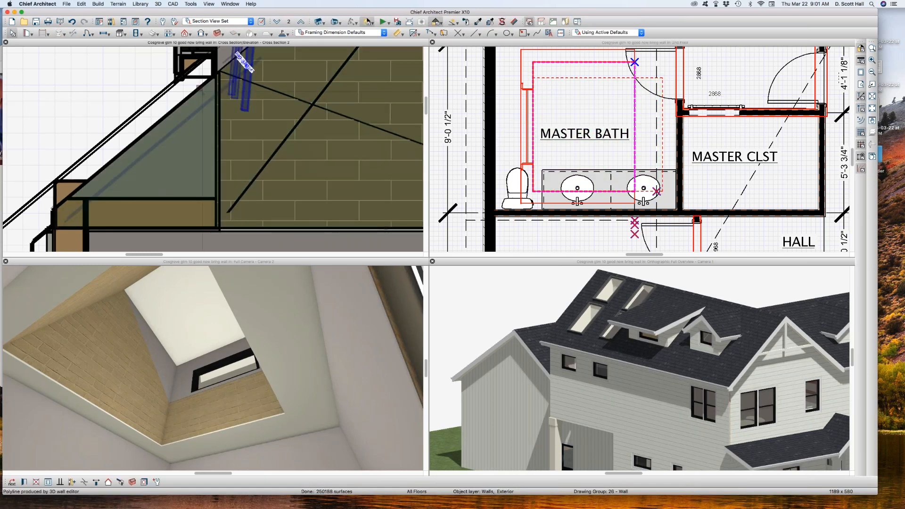
left_click(105, 72)
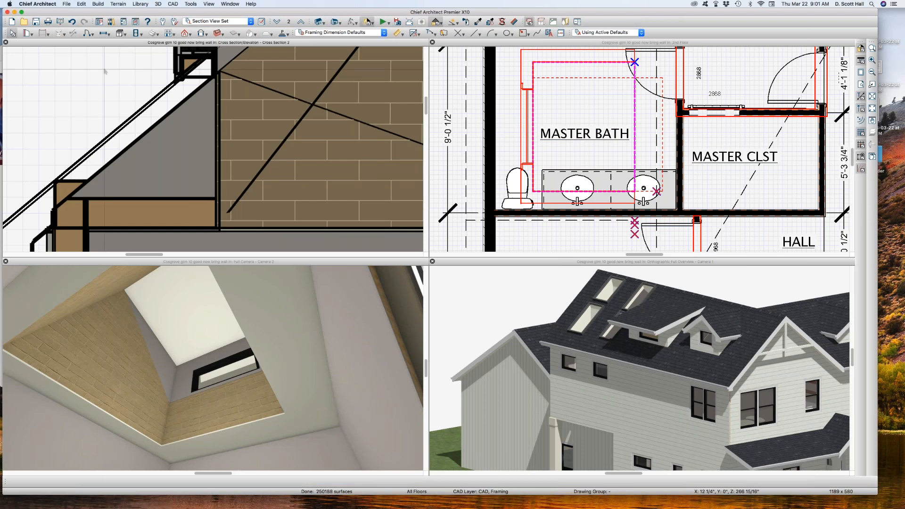
left_click_drag(145, 53, 233, 112)
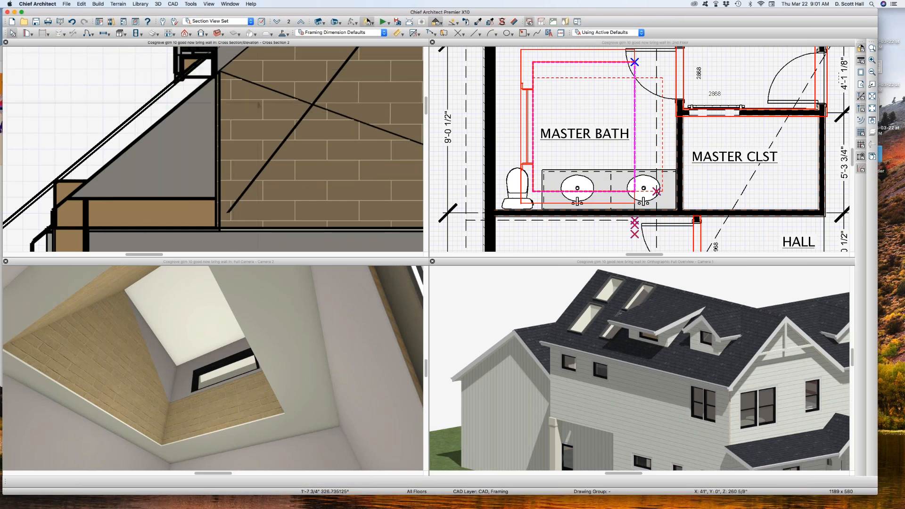
left_click_drag(234, 63, 212, 238)
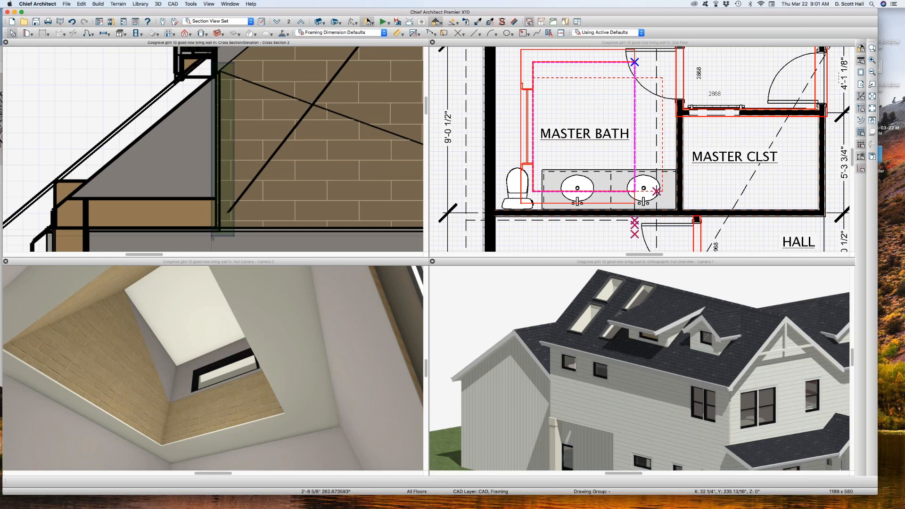
left_click_drag(211, 238, 212, 238)
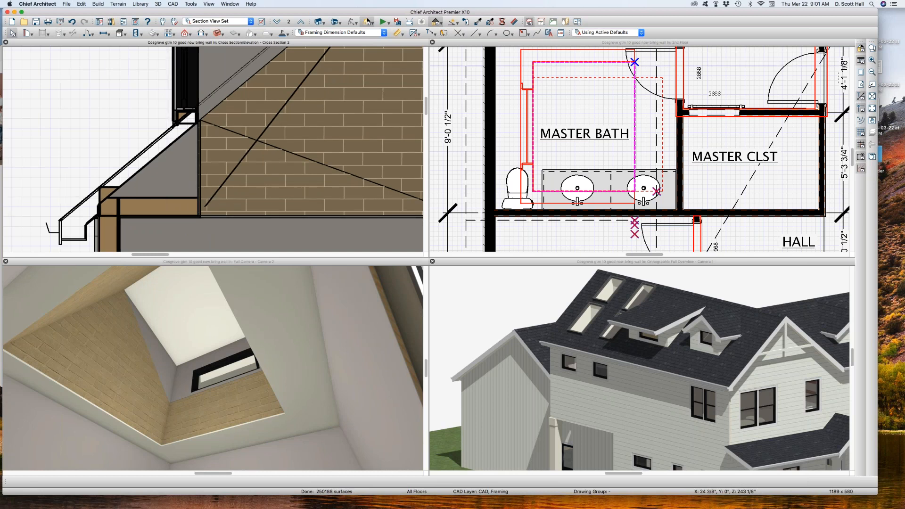
left_click(854, 61)
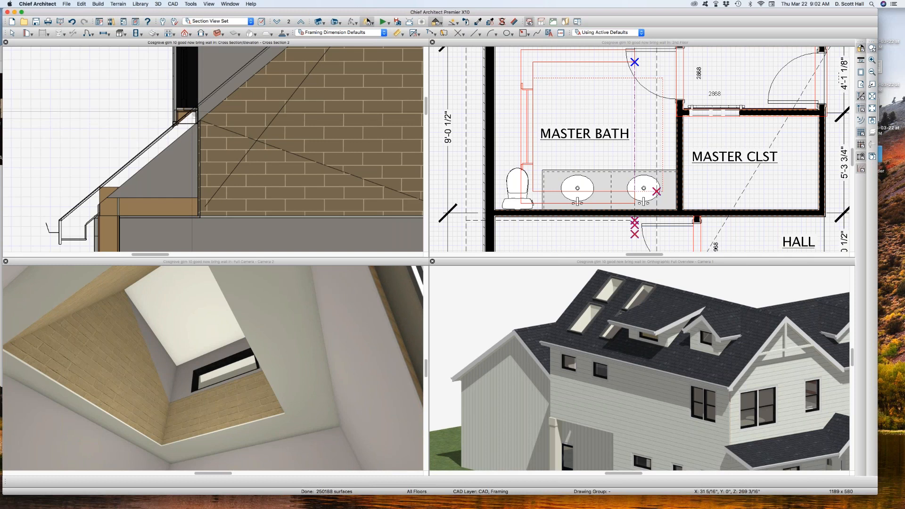
scroll(194, 118, "up", 3)
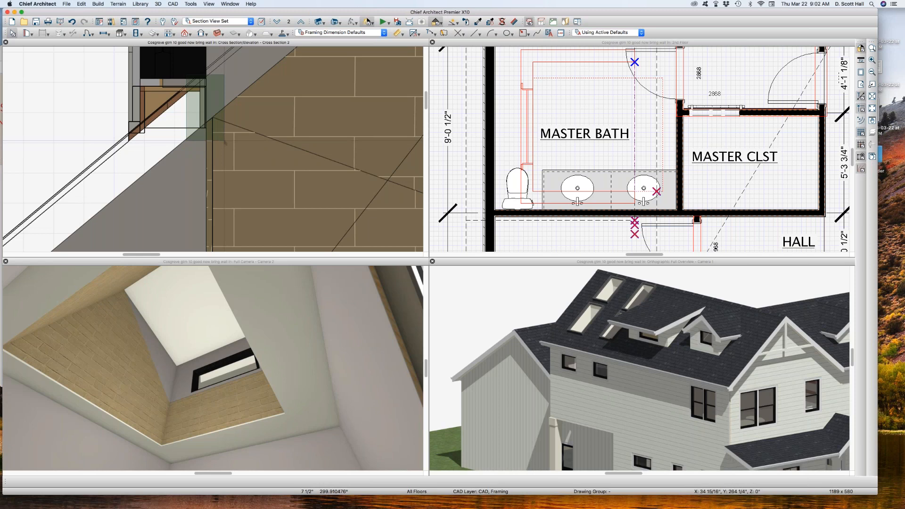
Step: Turn on automatic wall framing and automatic roof framing, and build the framing
left_click_drag(224, 140, 225, 142)
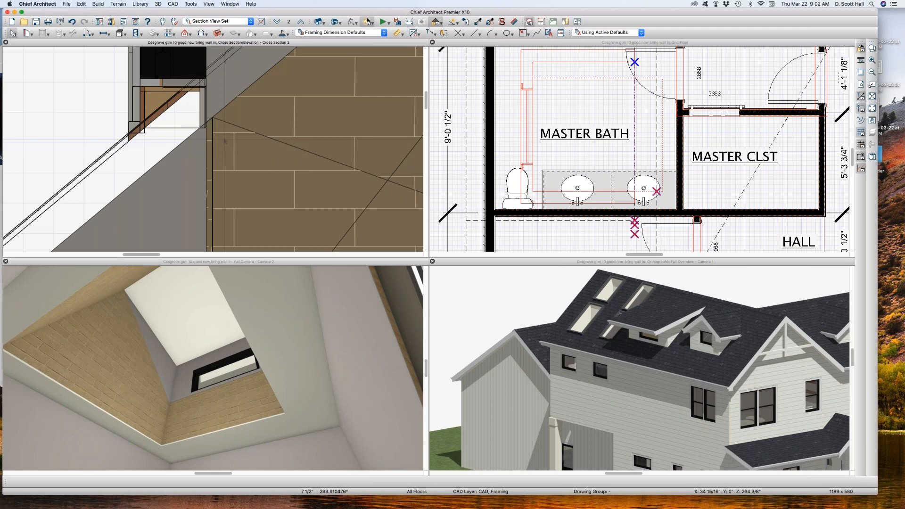
left_click(571, 78)
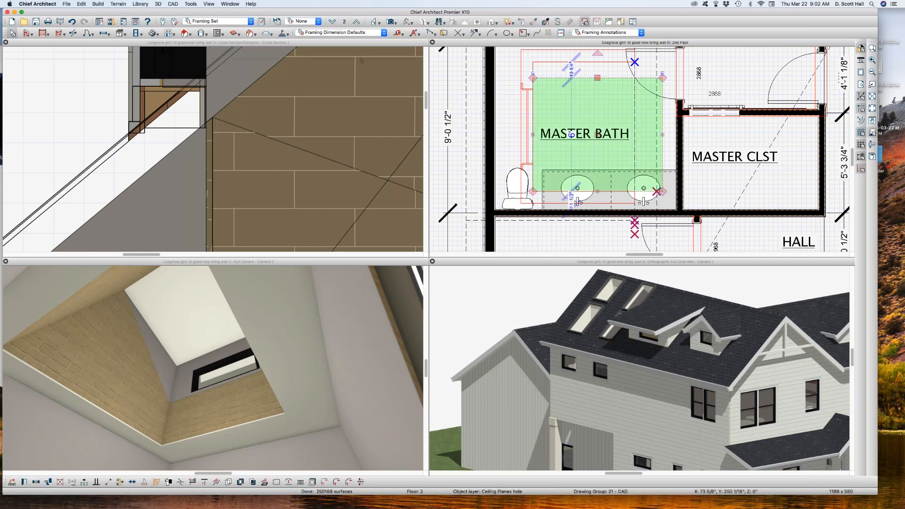
double_click(249, 34)
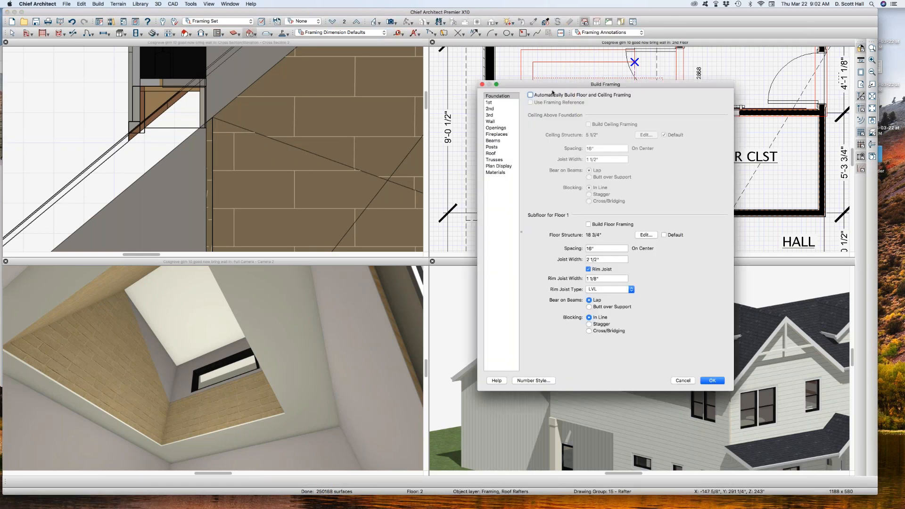
left_click(491, 122)
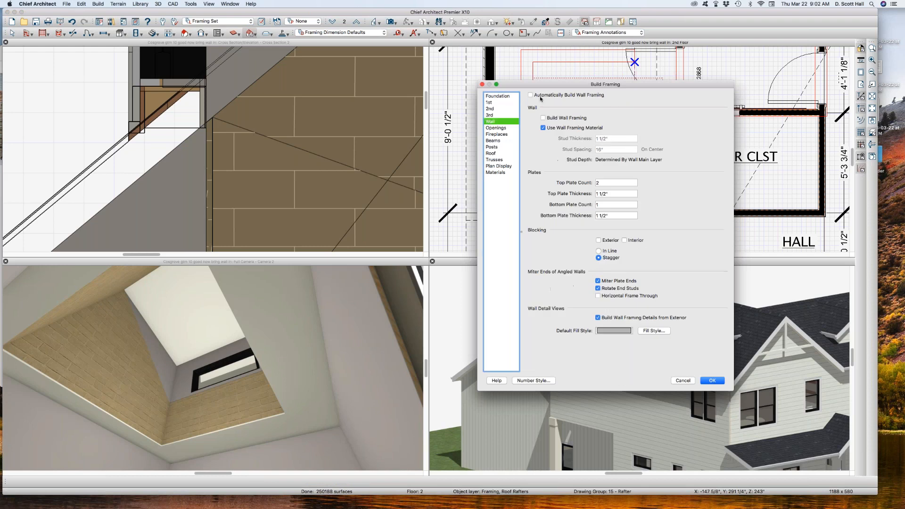
left_click(494, 154)
left_click(564, 96)
key("Return")
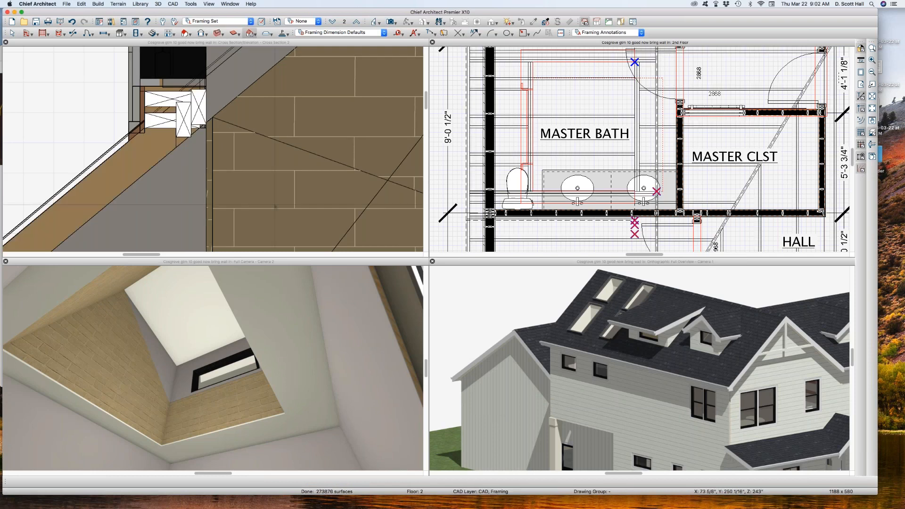
Step: Examine in the cross section how the new framing meets at the base of the shed dormer's window wall
scroll(207, 131, "down", 10)
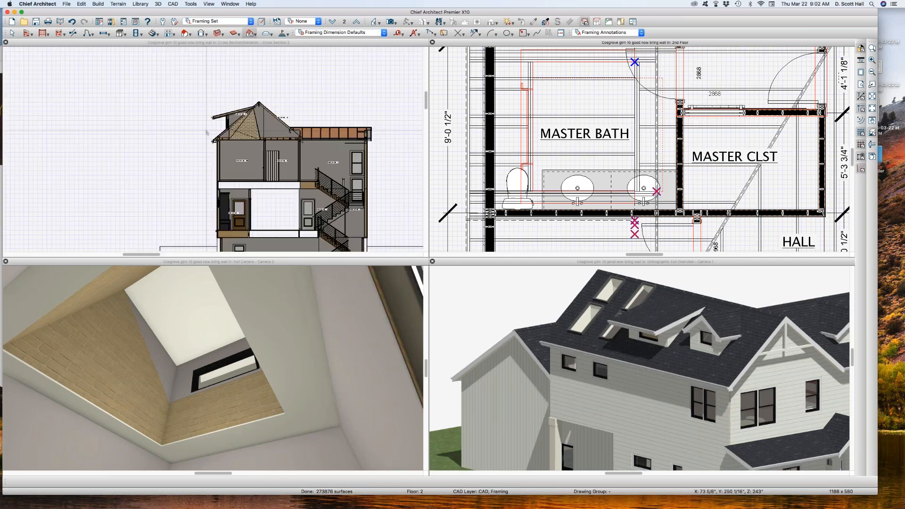
left_click(215, 110)
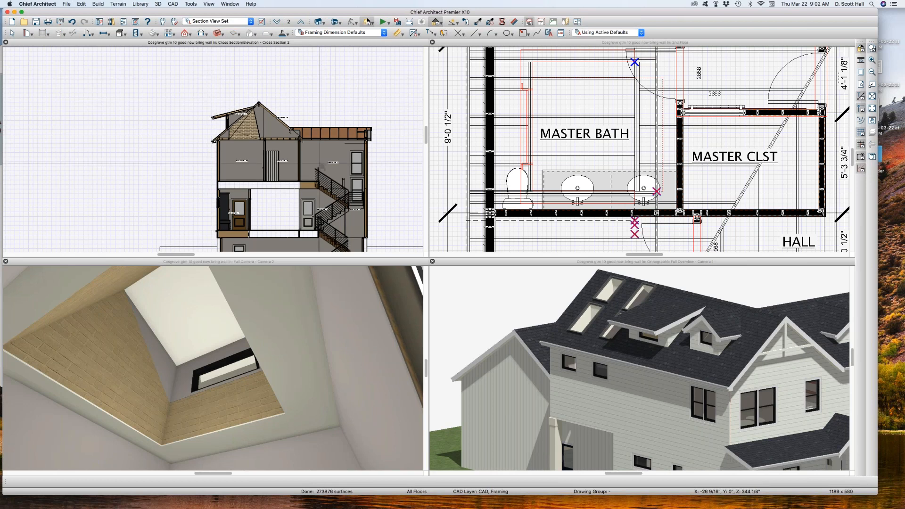
scroll(291, 161, "up", 3)
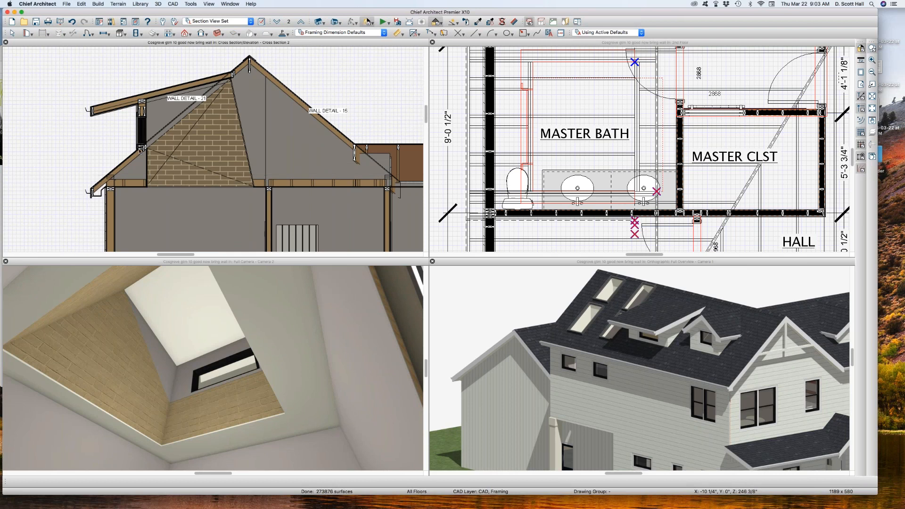
left_click_drag(125, 130, 195, 179)
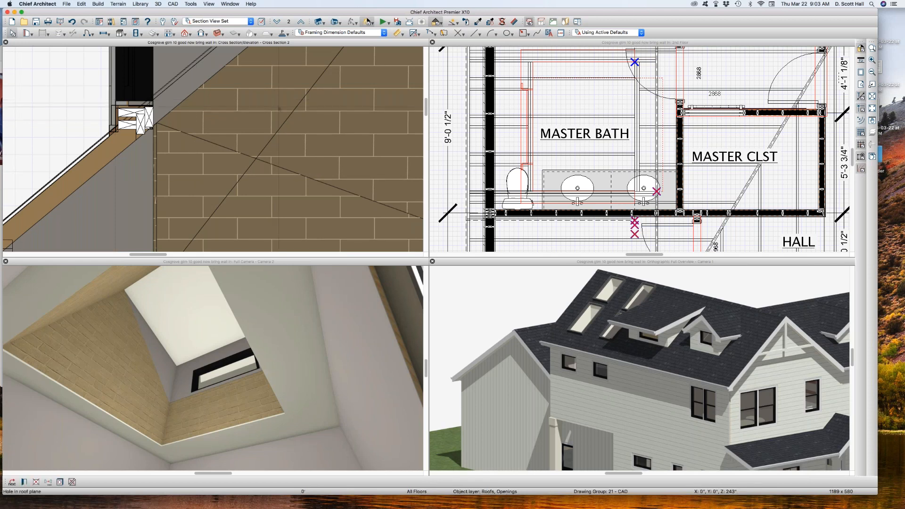
left_click_drag(140, 93, 173, 134)
key("Escape")
Step: Turn on display of the layers from Framing, Bearing Lines through Framing, Wall in the Camera View Set
left_click(255, 368)
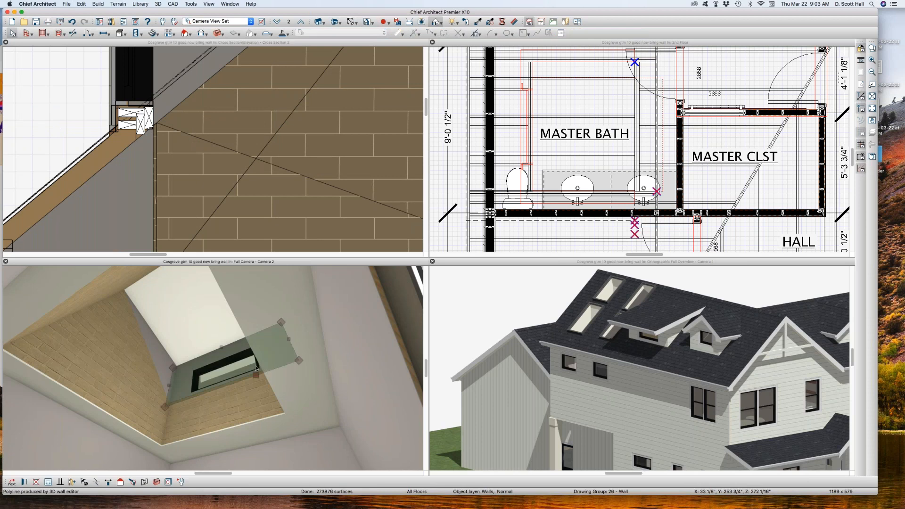
type("lfr")
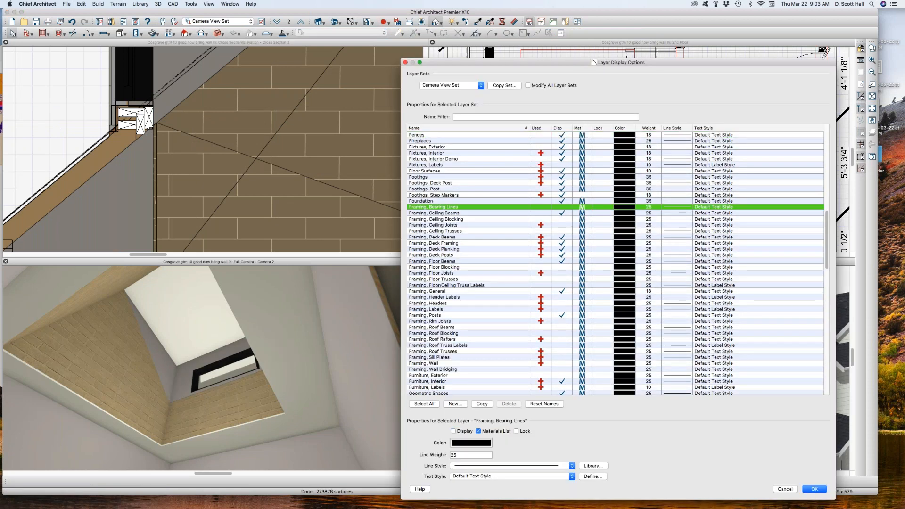
left_click(450, 363, "shift")
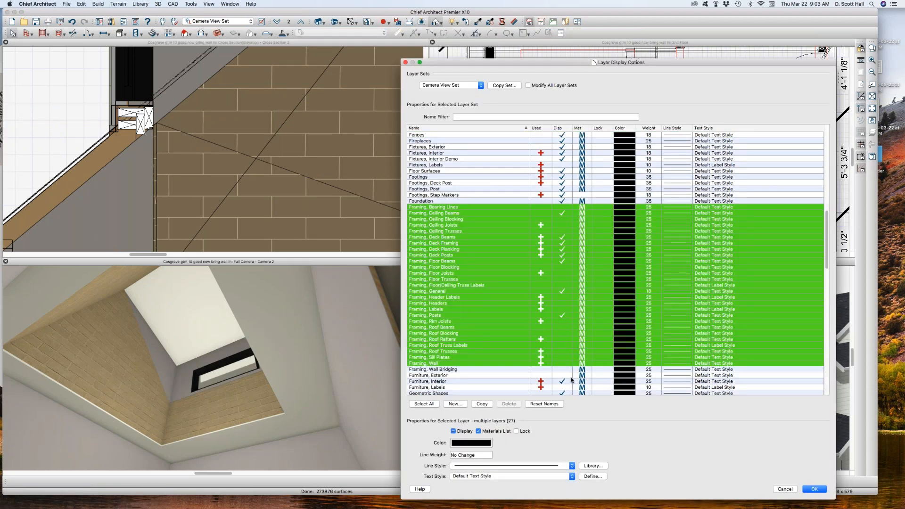
left_click(561, 363)
key("Return")
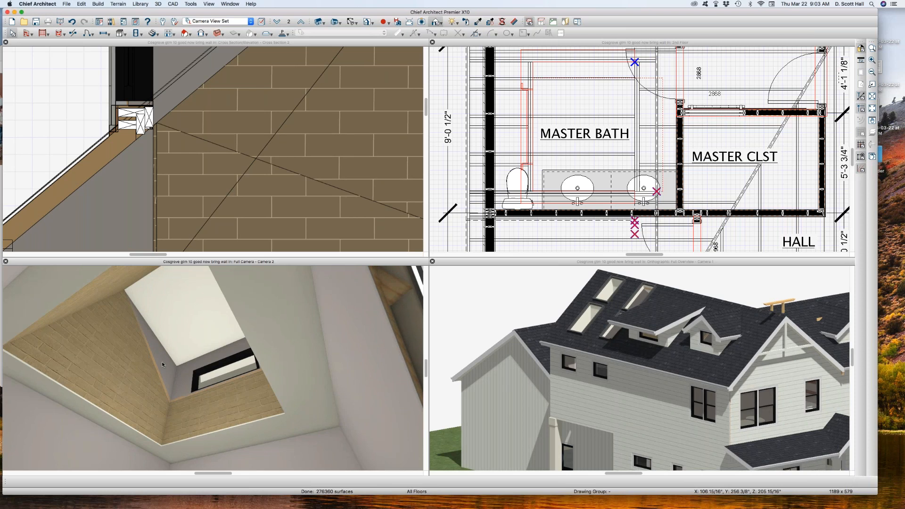
Step: Hide the layers from Framing, Bearing Lines through Framing, Wall in the interior camera's Camera View Set
key("l")
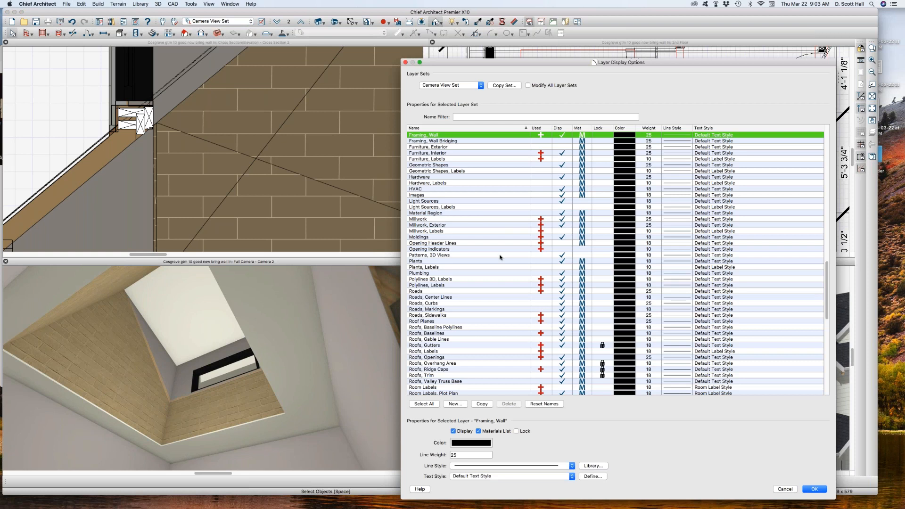
scroll(501, 264, "up", 8)
scroll(503, 262, "up", 4)
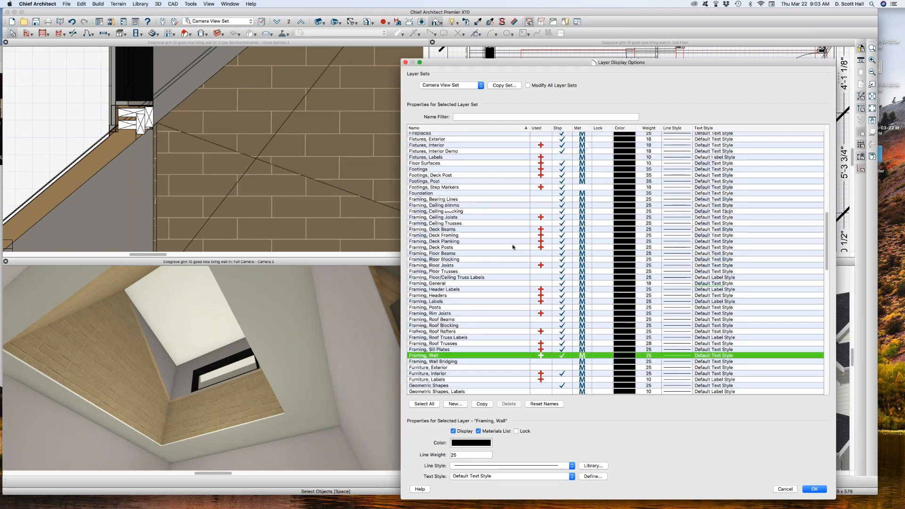
left_click(464, 199, "shift")
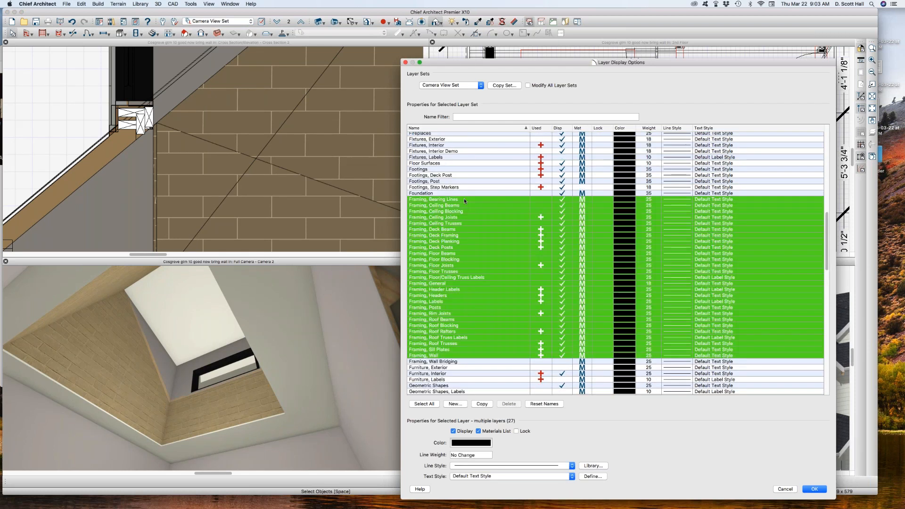
left_click(562, 200)
key("Return")
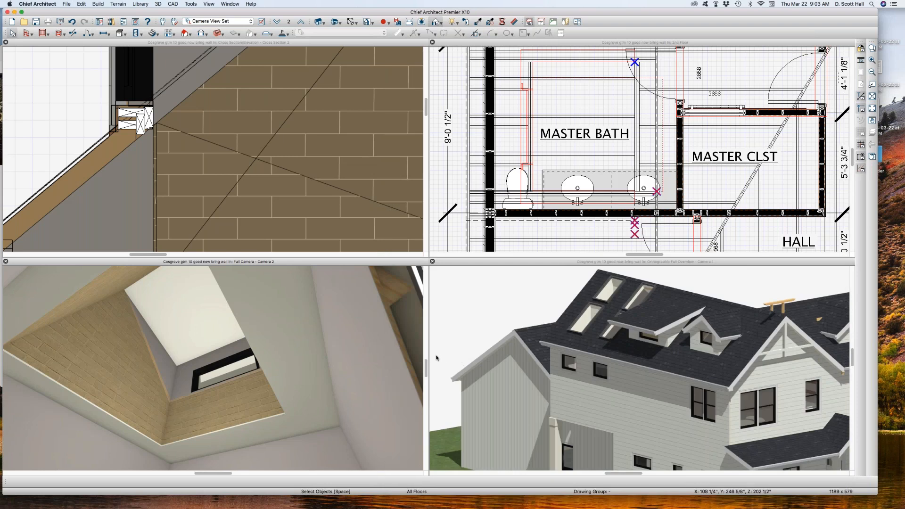
left_click(244, 337)
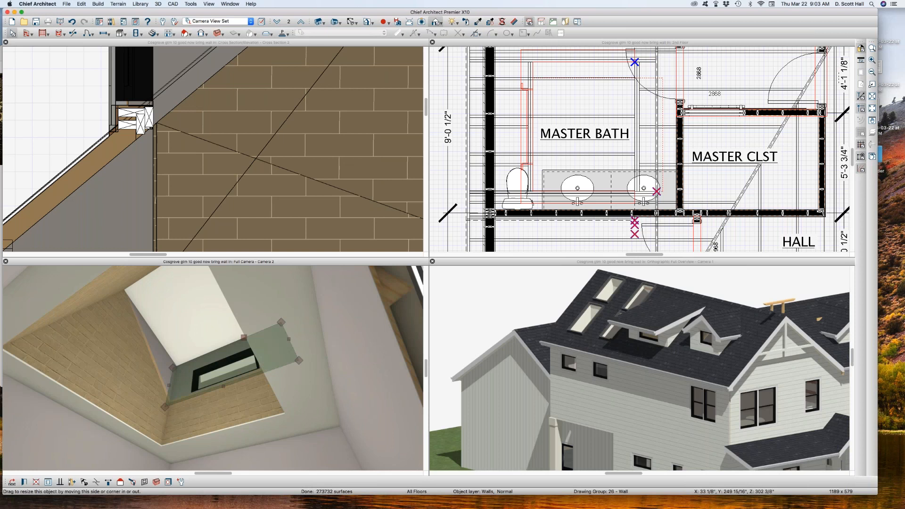
key("Escape")
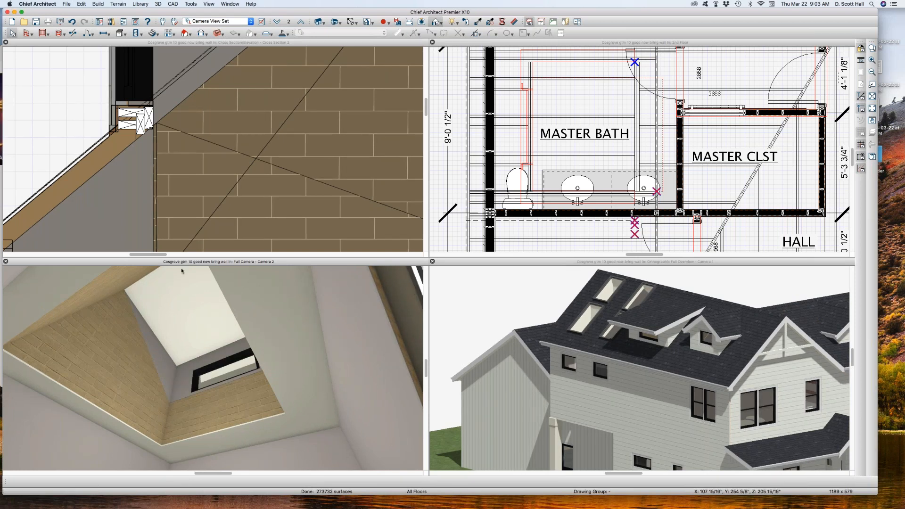
Step: Close the cross section, interior camera and exterior overview views, leaving only the floor plan open
scroll(198, 193, "down", 3)
left_click(192, 217)
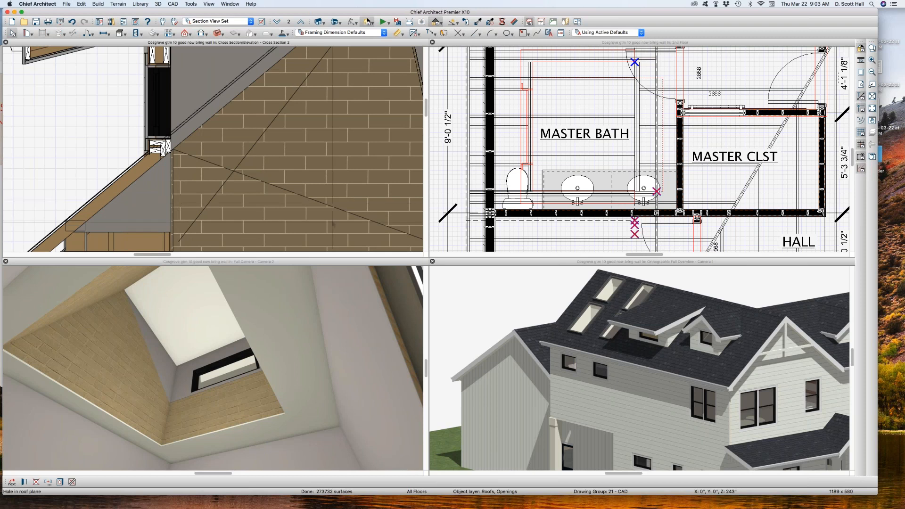
left_click(557, 151)
left_click(5, 42)
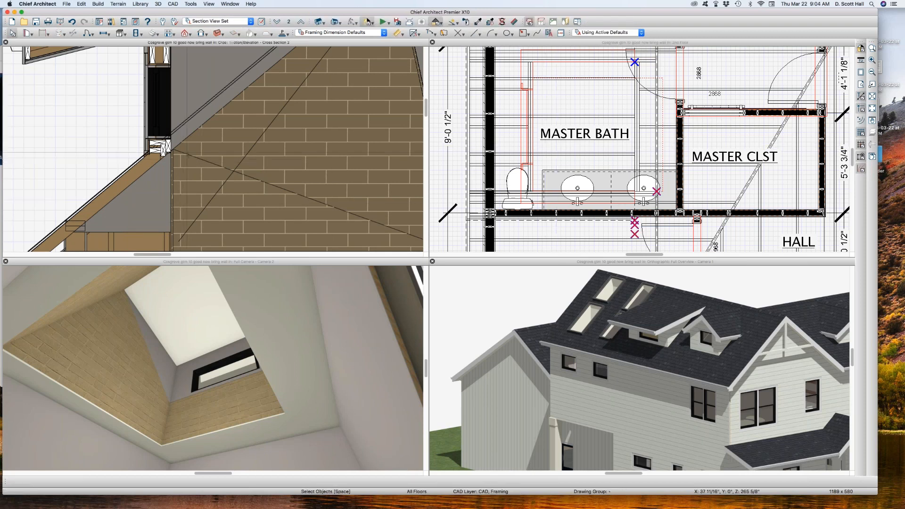
left_click(6, 261)
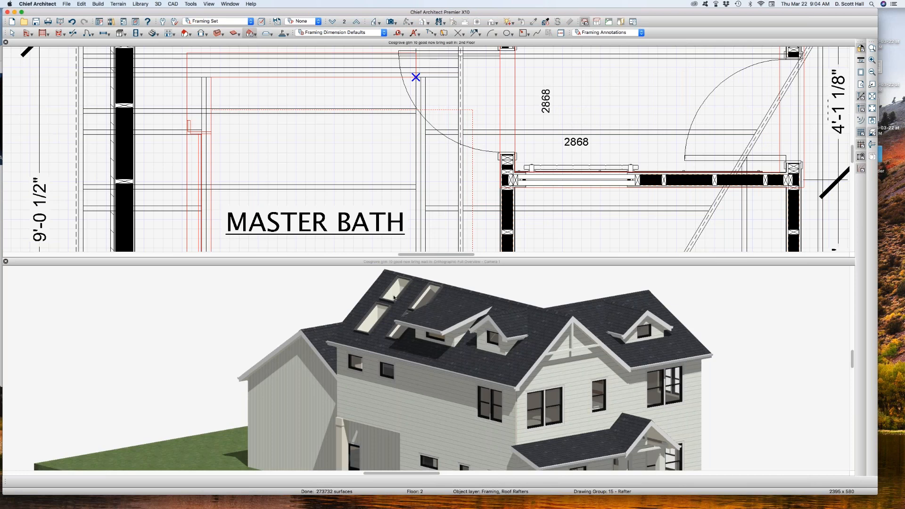
left_click(394, 297)
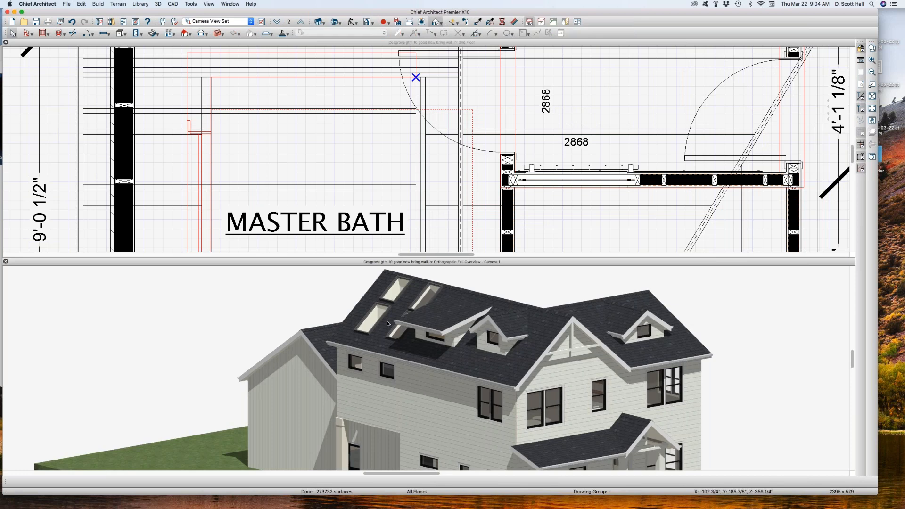
key("super+w")
Step: Hide all framing layers from Framing, Bearing Lines through Framing, Wall Bridging in the plan's Framing Set
scroll(368, 227, "down", 10)
scroll(408, 249, "up", 1)
left_click(424, 244)
key("l")
left_click(434, 141)
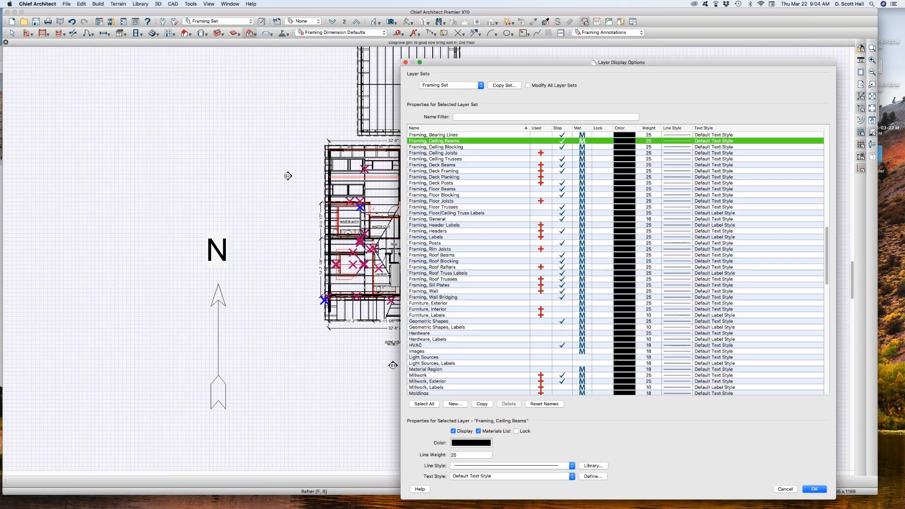
left_click(446, 136)
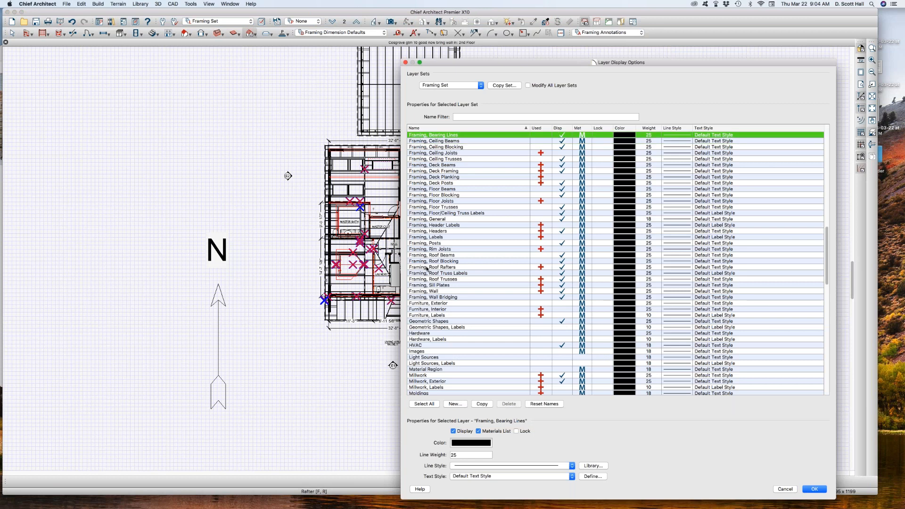
left_click(432, 298, "shift")
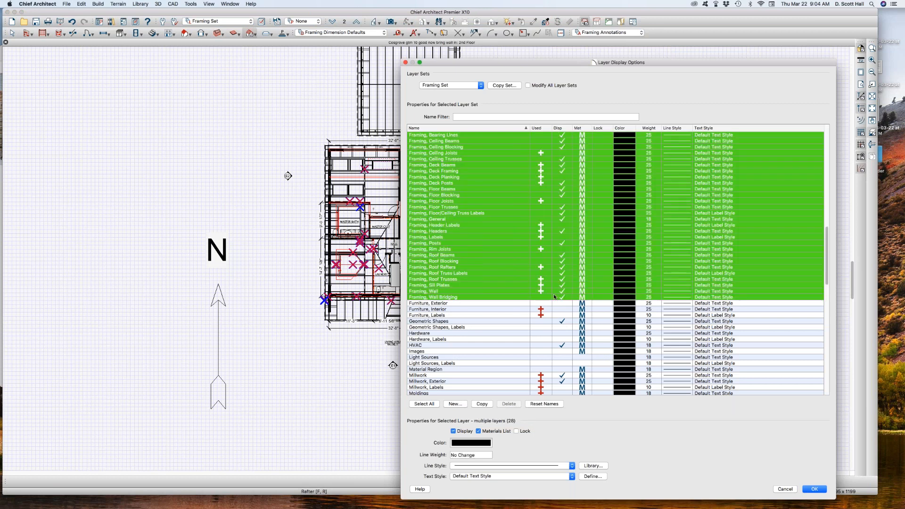
left_click(562, 297)
key("Return")
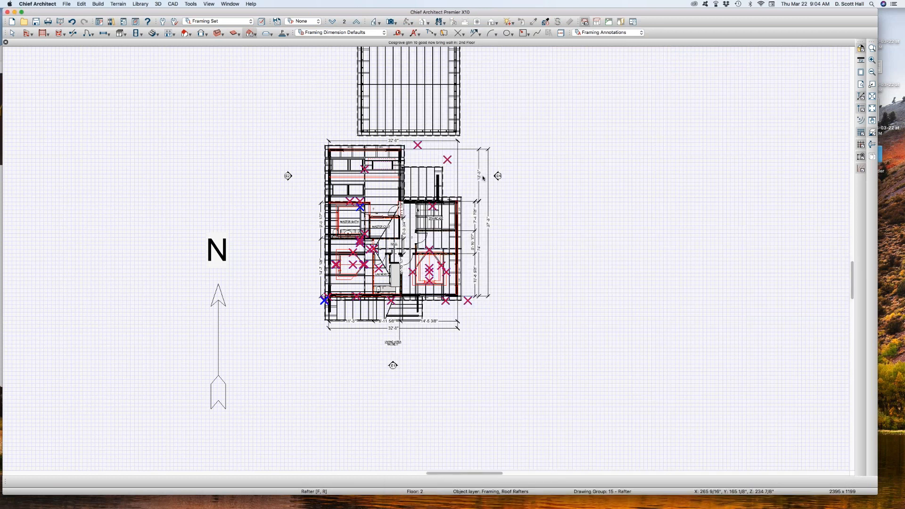
Step: Review the second-floor plan without its framing and switch the plan to the third floor
scroll(459, 205, "up", 5)
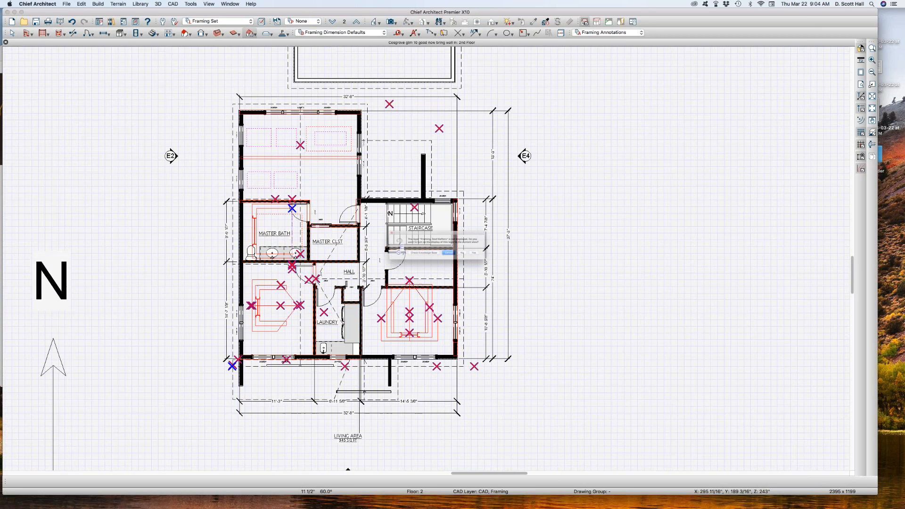
scroll(589, 236, "up", 3)
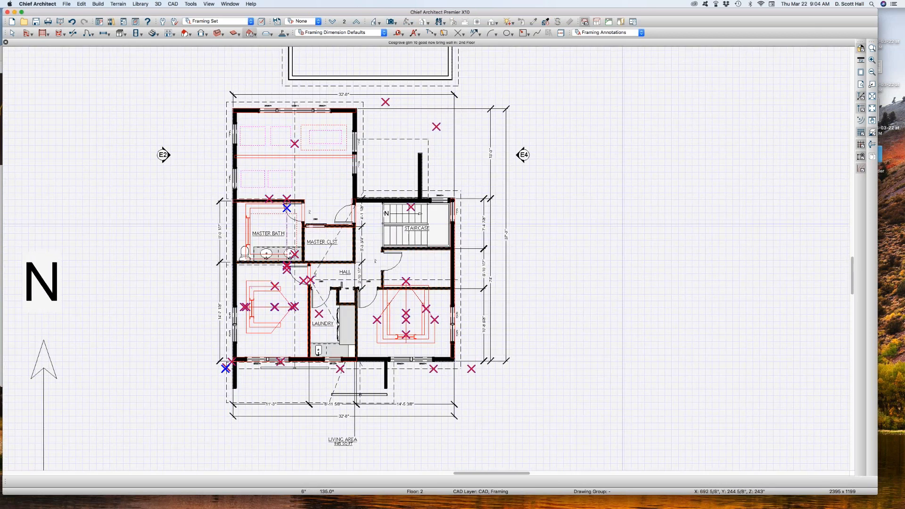
scroll(564, 251, "down", 2)
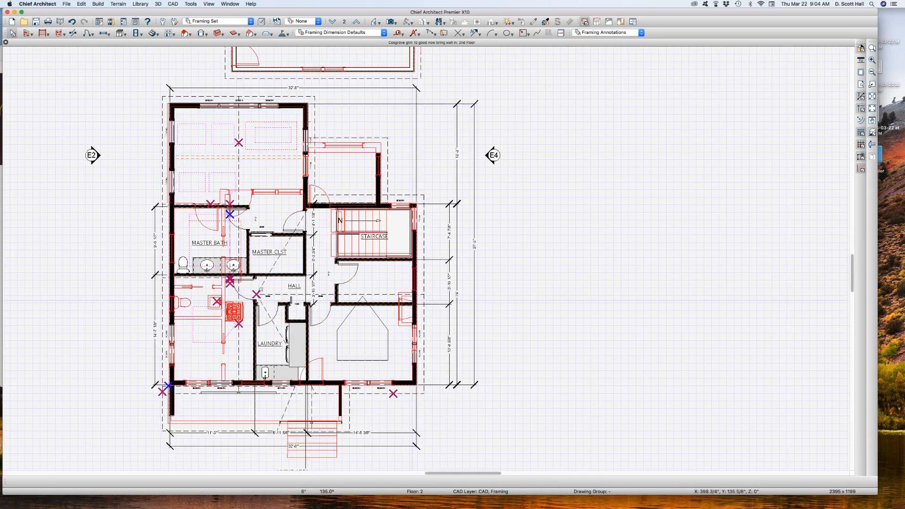
scroll(302, 283, "up", 2)
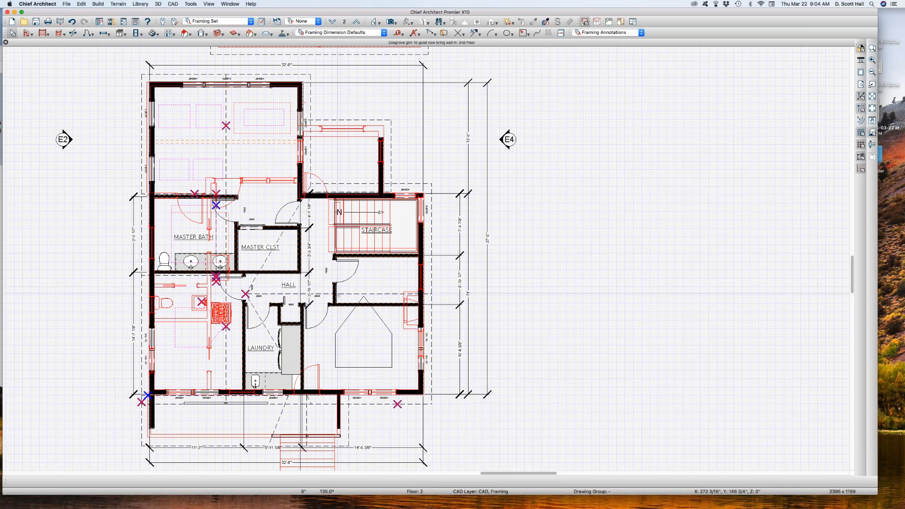
key("Page_Up")
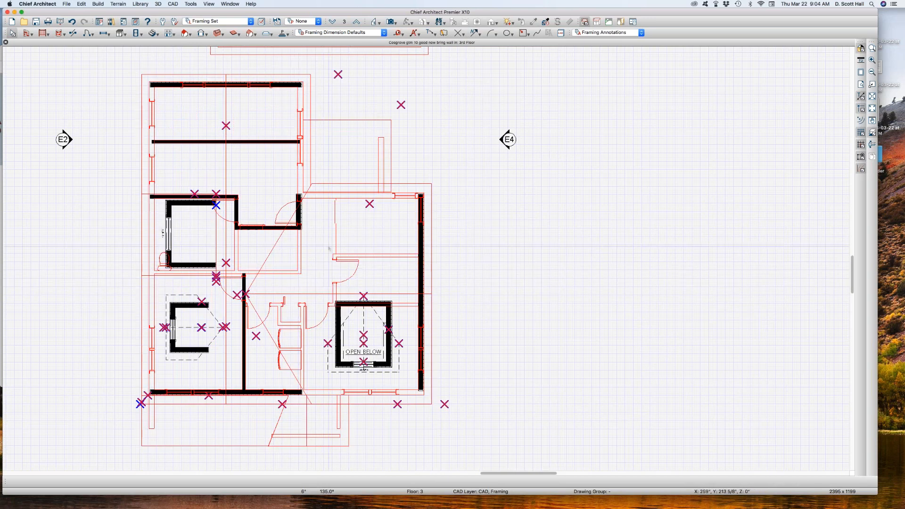
scroll(328, 244, "up", 2)
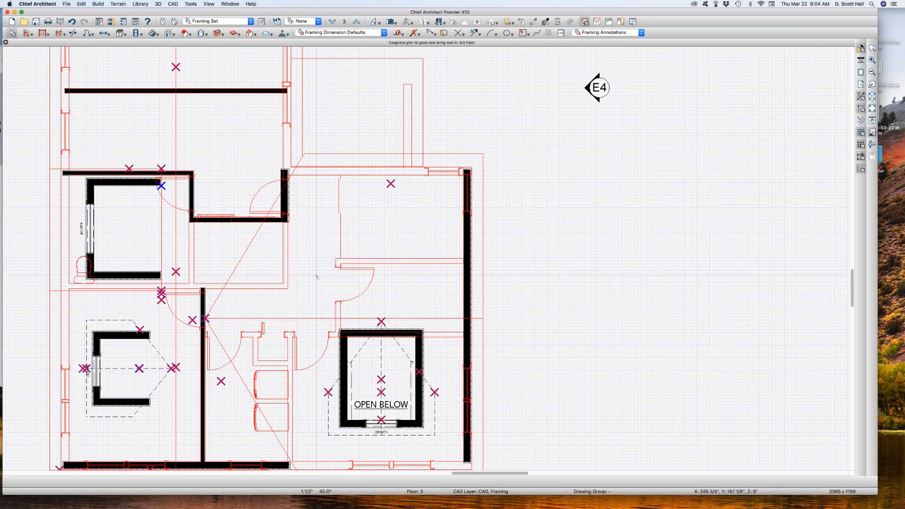